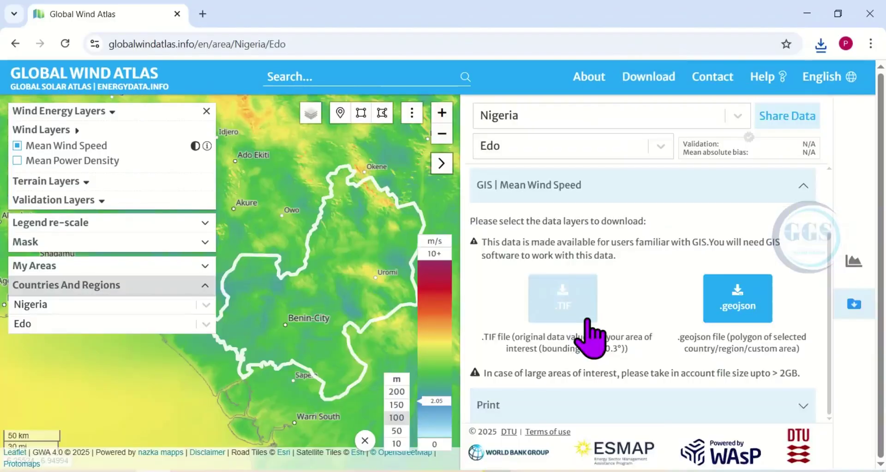
pyautogui.click(592, 315)
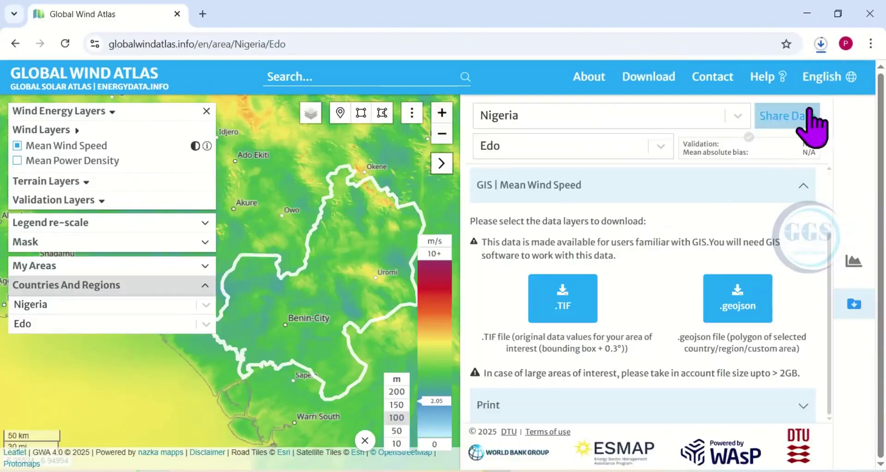
pyautogui.click(587, 319)
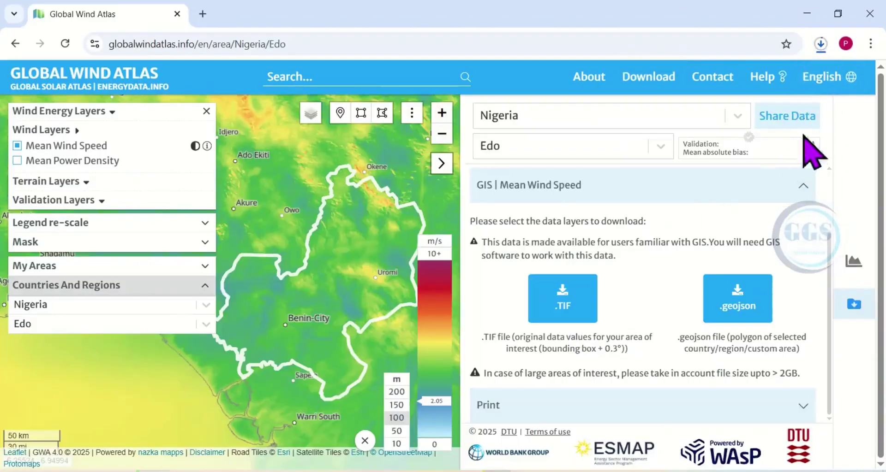
pyautogui.click(142, 232)
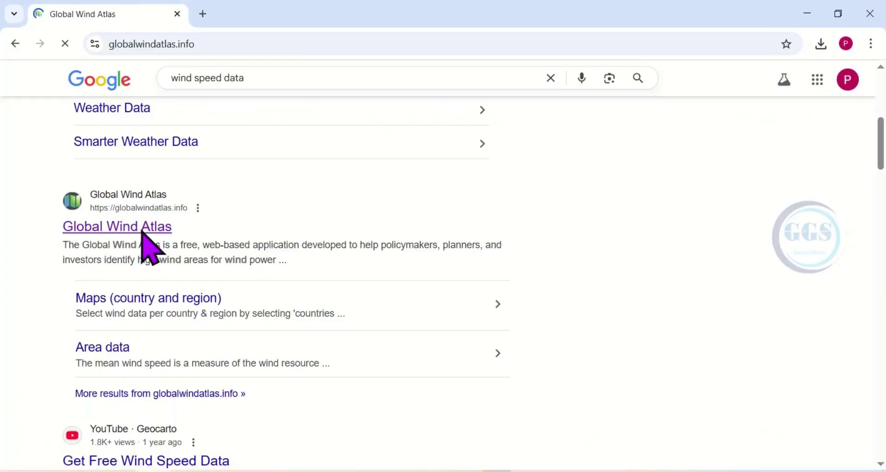
pyautogui.moveTo(648, 85)
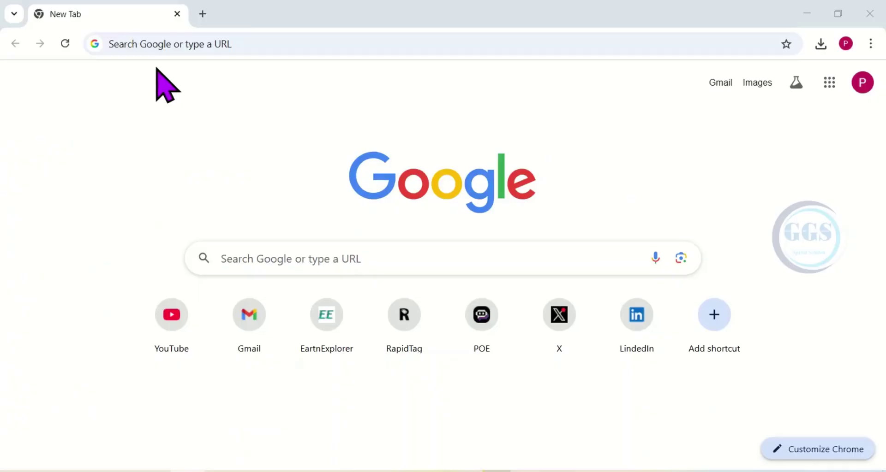
# Search the web for "wind speed data" and open the Global Wind Atlas site from the results
pyautogui.click(151, 43)
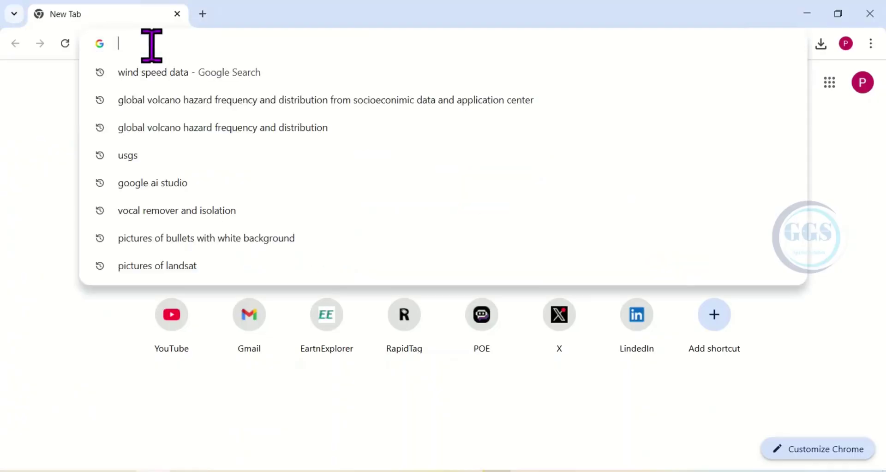
pyautogui.write('wind s')
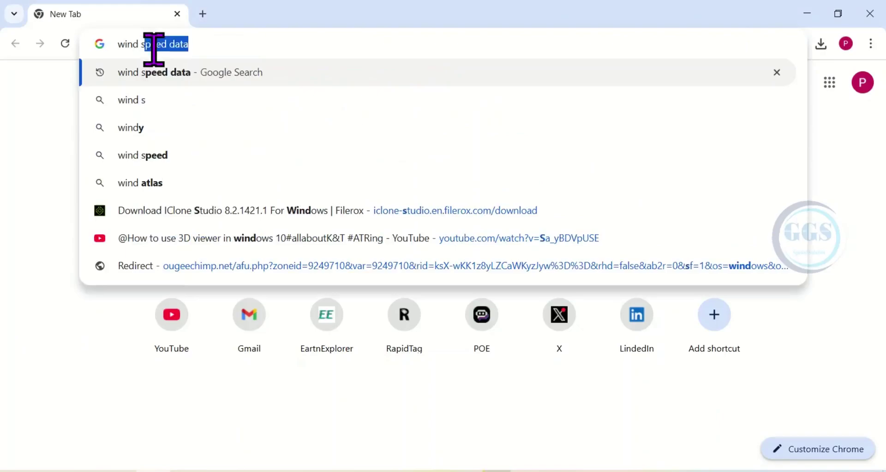
pyautogui.write('peed data')
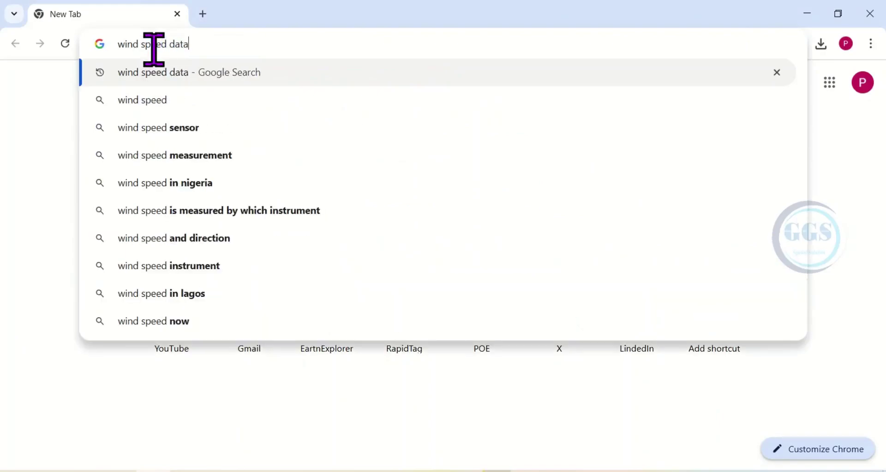
pyautogui.press('Return')
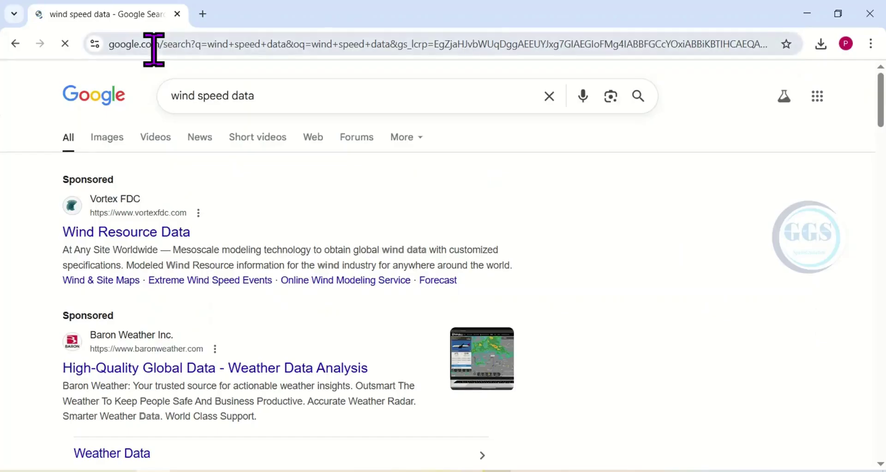
pyautogui.scroll(-2, 279, 251)
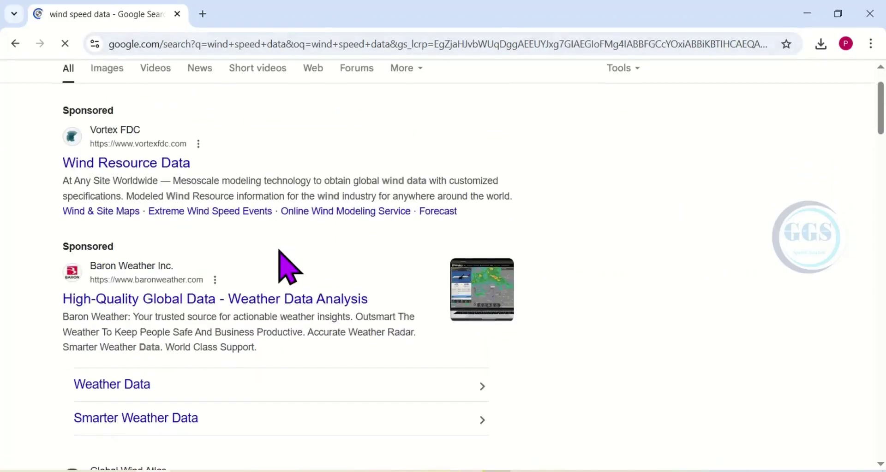
pyautogui.scroll(-6, 279, 250)
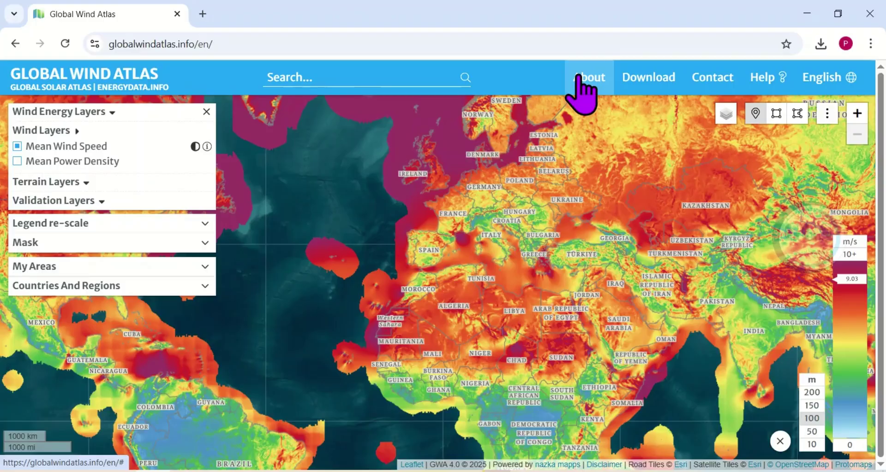
# Go to the site's country and region map downloads and select Nigeria as the country
pyautogui.click(646, 76)
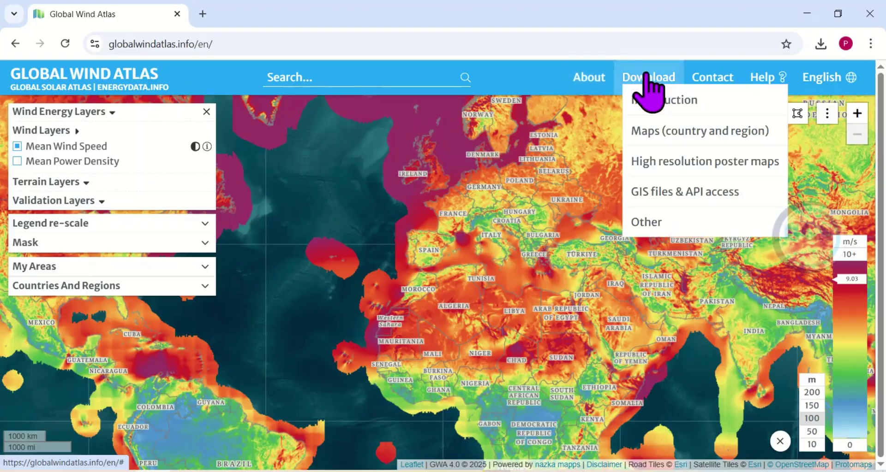
pyautogui.click(677, 132)
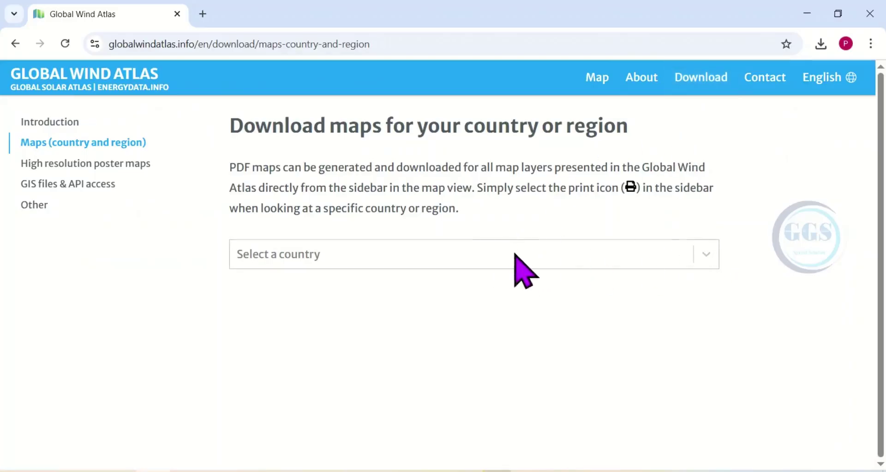
pyautogui.click(705, 254)
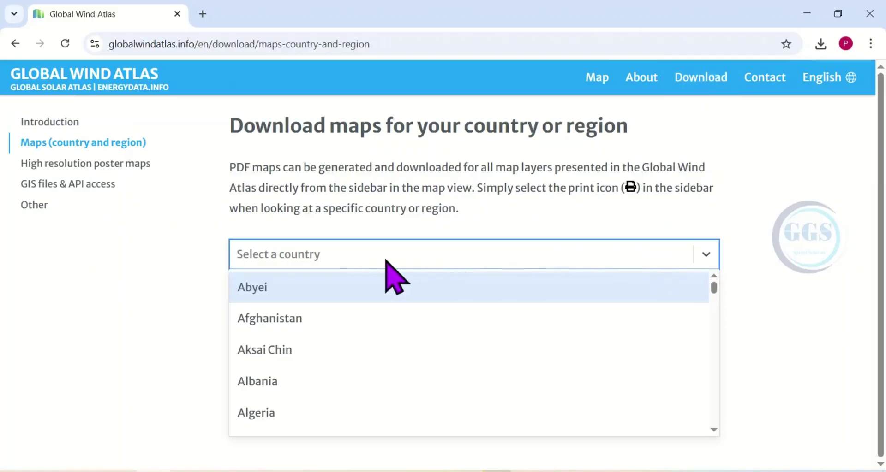
pyautogui.write('nige')
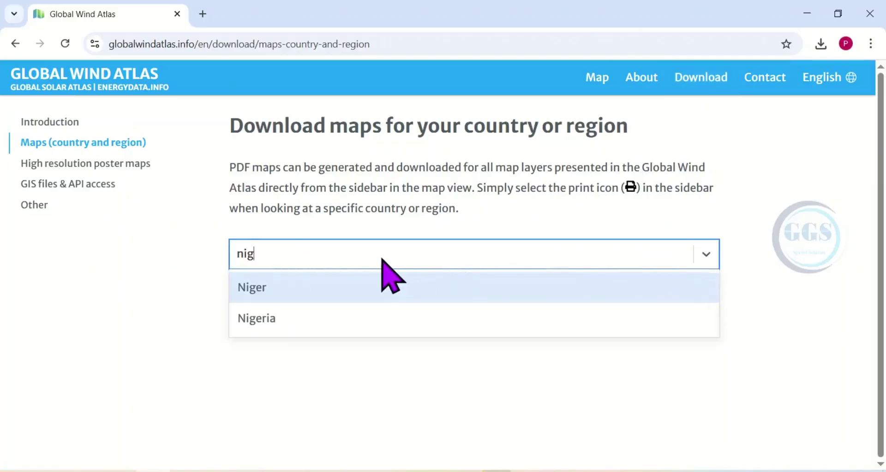
pyautogui.click(265, 318)
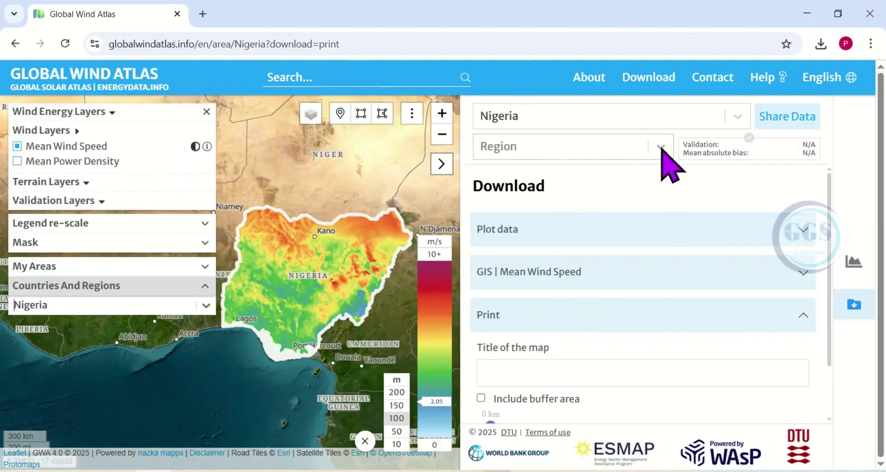
# Narrow the selected area to the Edo region of Nigeria
pyautogui.click(661, 147)
pyautogui.scroll(-6, 558, 296)
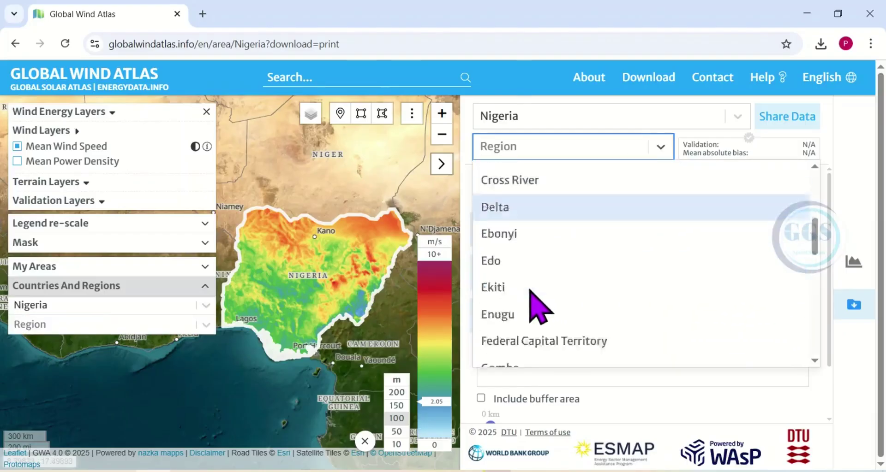
pyautogui.click(500, 223)
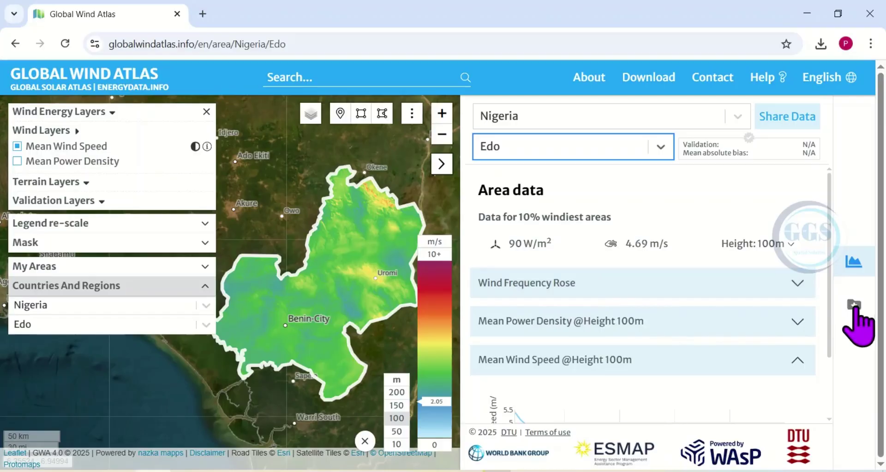
# Download Edo's GIS mean wind speed data as a .TIF file and check the browser's recent downloads
pyautogui.click(853, 305)
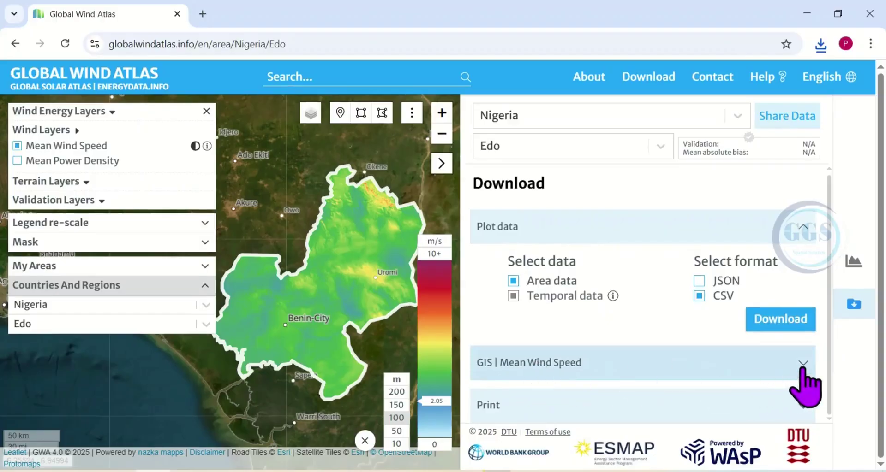
pyautogui.click(803, 369)
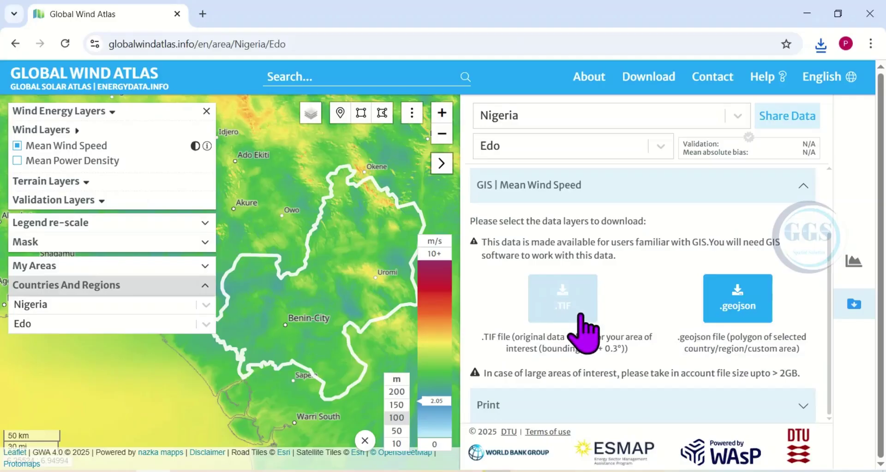
pyautogui.click(586, 319)
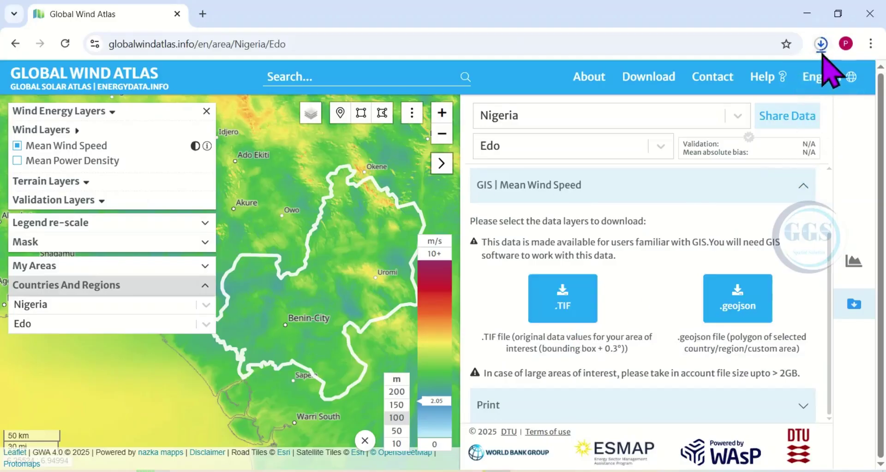
pyautogui.click(743, 277)
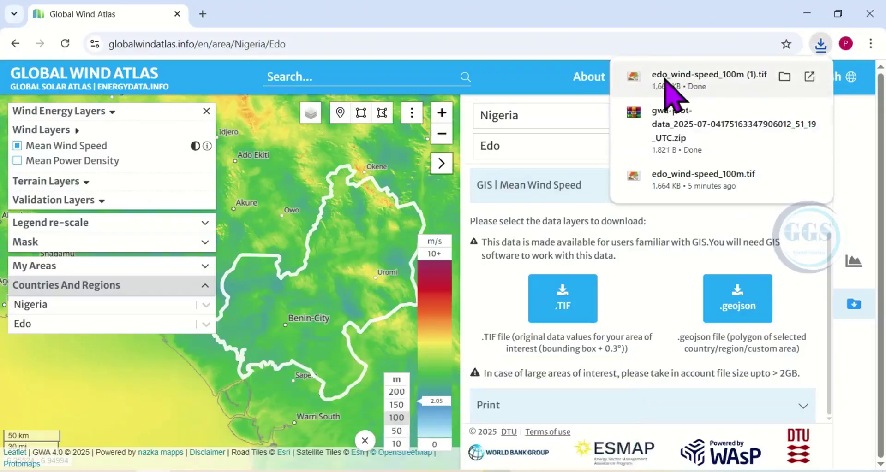
pyautogui.click(821, 44)
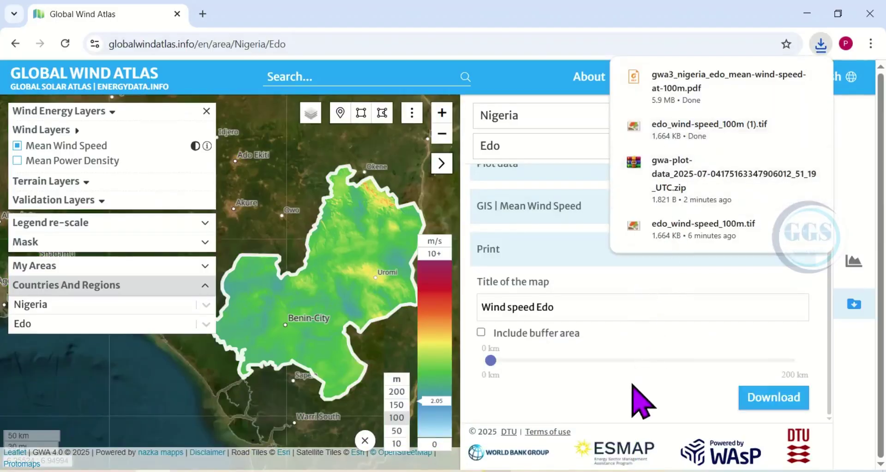
# Switch to File Explorer and open the Download folder inside Desktop\Tutorial to view the stored wind speed raster
pyautogui.click(101, 416)
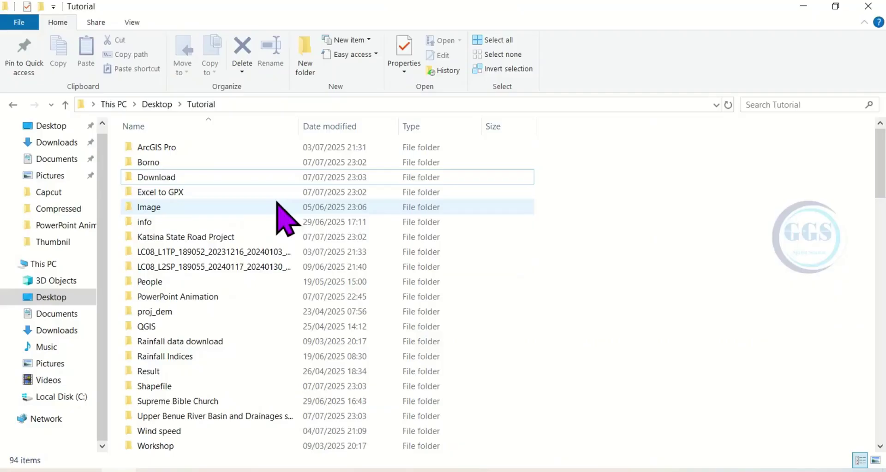
pyautogui.doubleClick(183, 179)
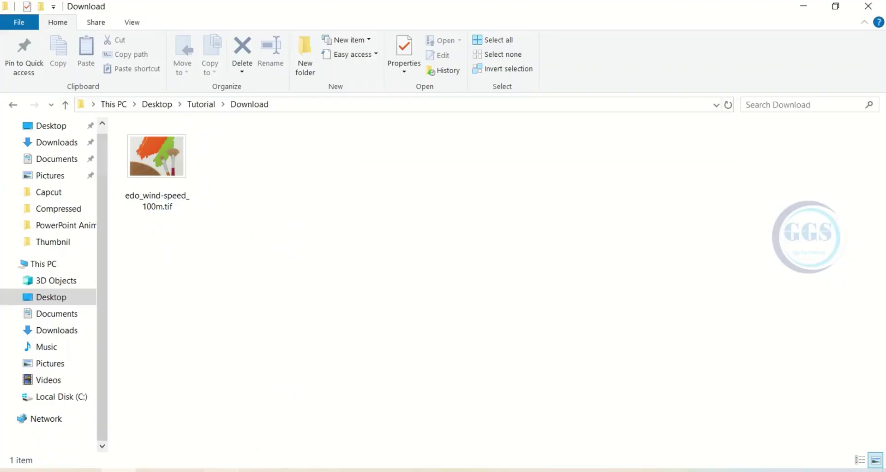
# Switch to ArcMap and add the raster edo_wind-speed_100m.tif from Desktop\Tutorial\Download to the map
pyautogui.click(235, 468)
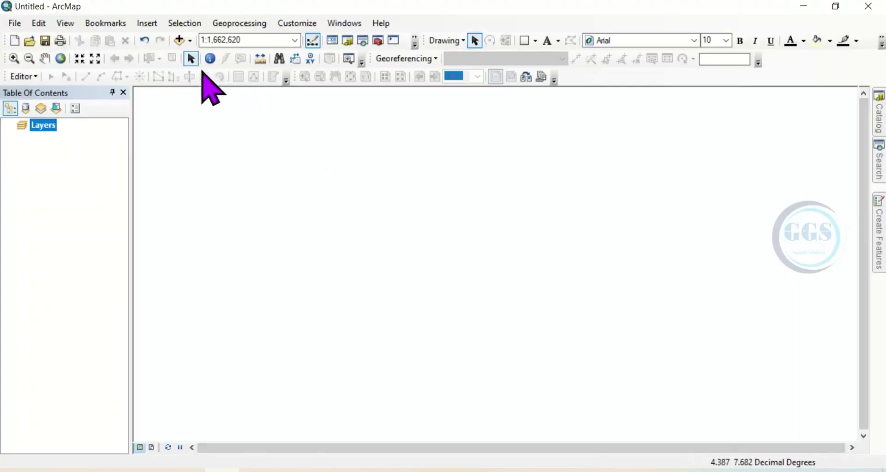
pyautogui.click(179, 40)
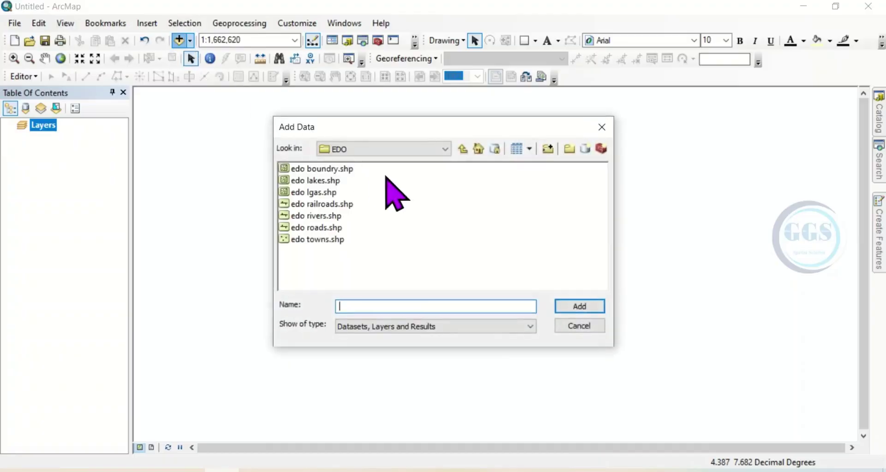
pyautogui.click(445, 149)
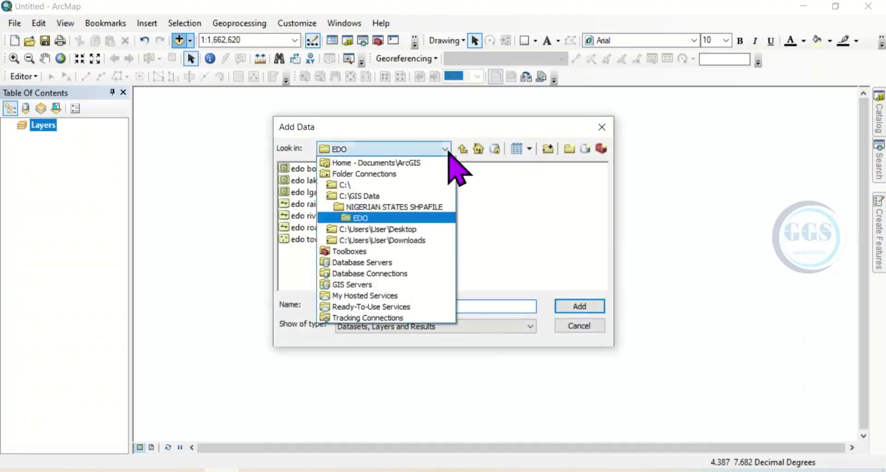
pyautogui.click(397, 229)
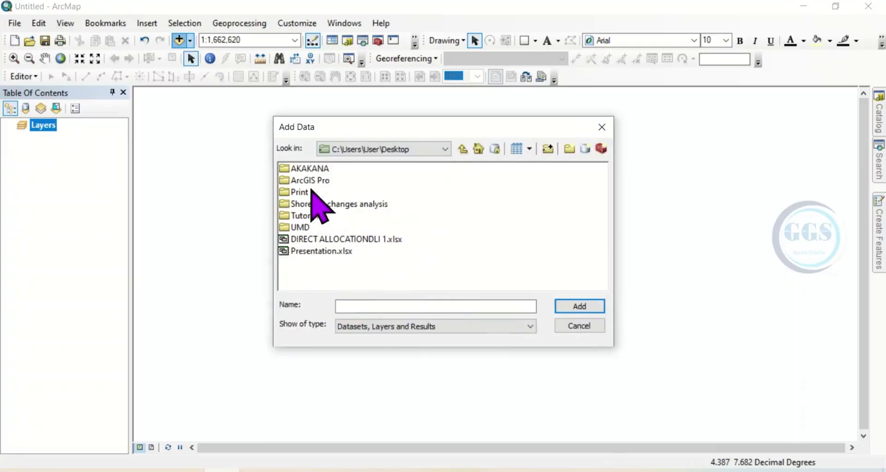
pyautogui.doubleClick(309, 216)
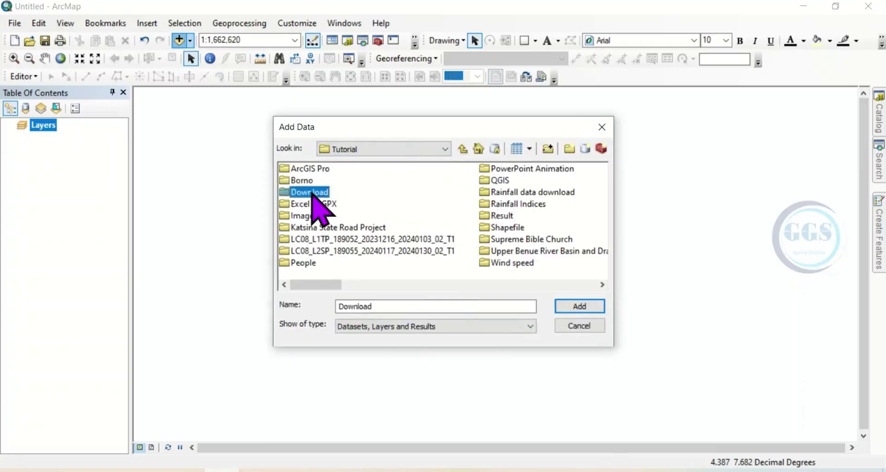
pyautogui.doubleClick(310, 192)
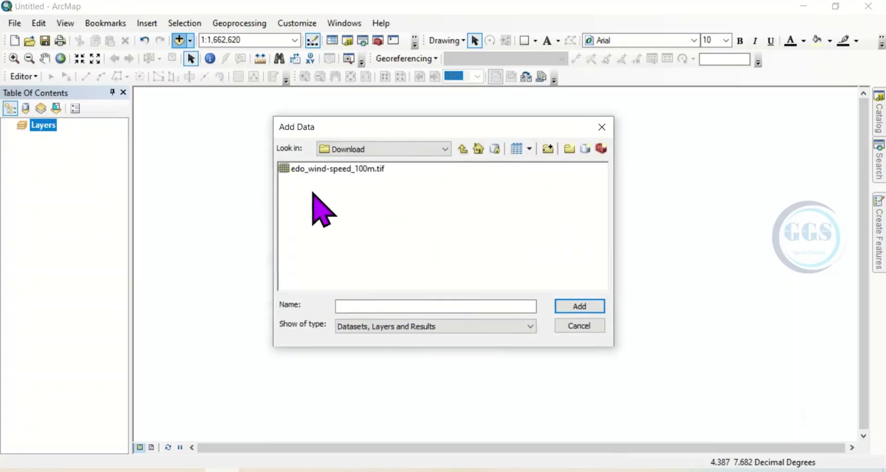
pyautogui.click(324, 170)
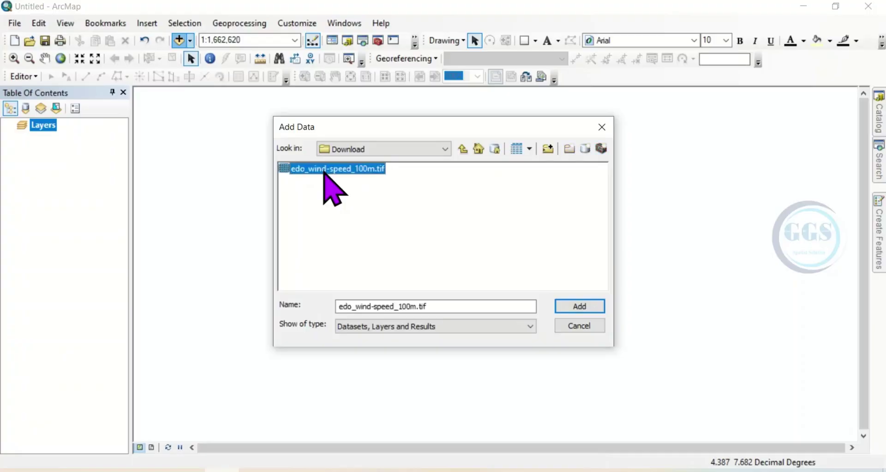
pyautogui.click(574, 306)
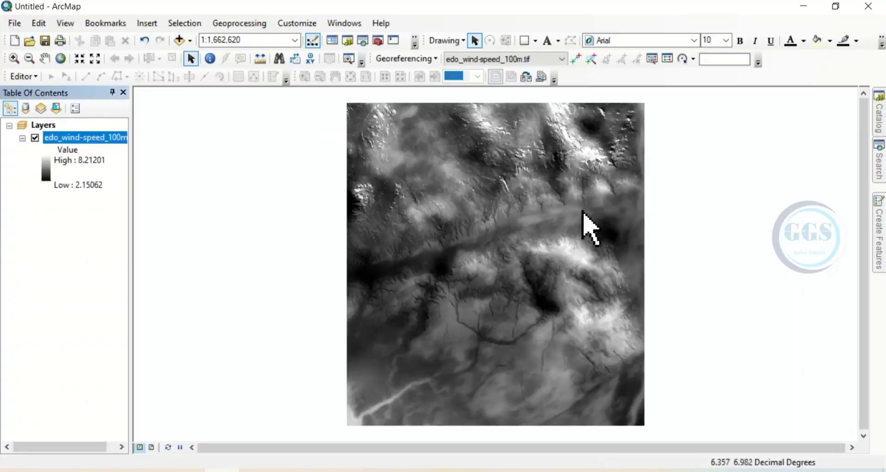
# Add the shapefile edo boundry.shp from the EDO folder within C:\GIS Data to the map
pyautogui.click(178, 42)
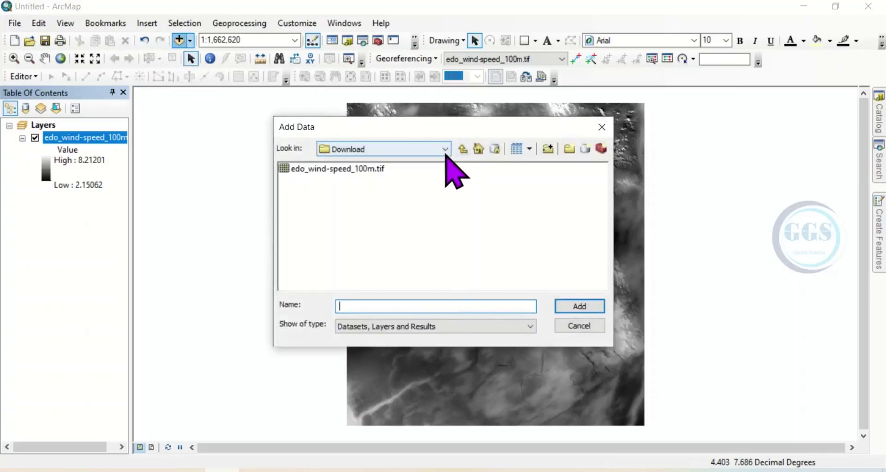
pyautogui.click(445, 152)
pyautogui.click(355, 178)
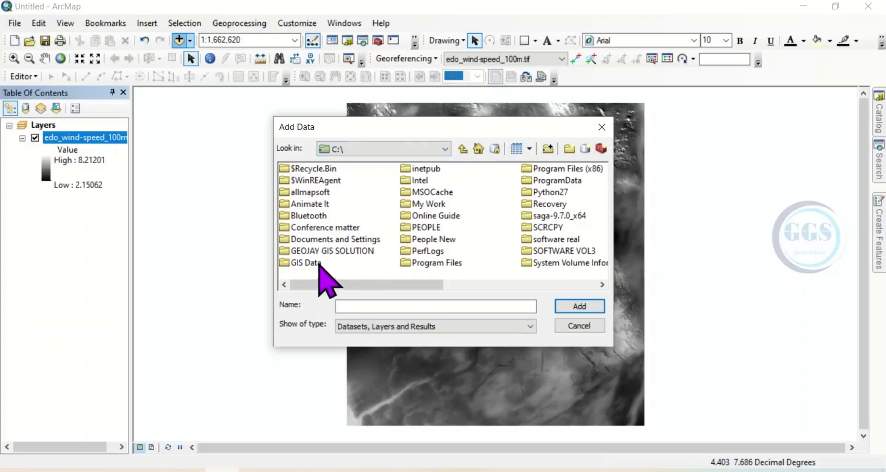
pyautogui.doubleClick(306, 263)
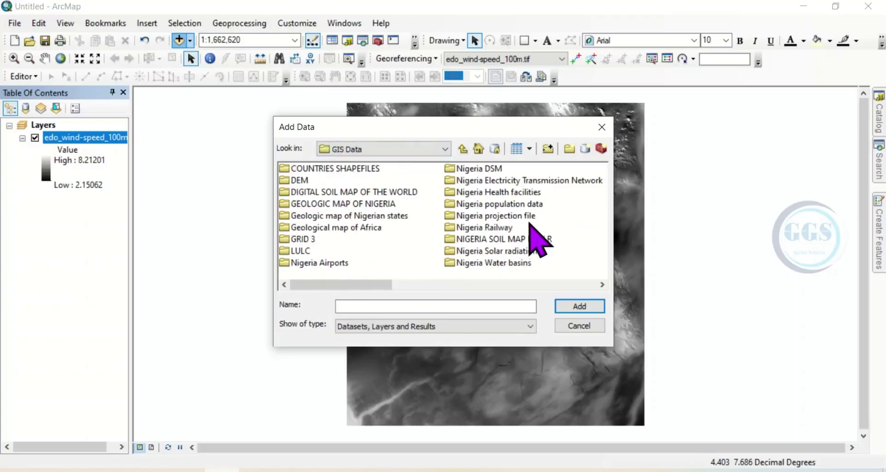
pyautogui.scroll(-2, 529, 223)
pyautogui.doubleClick(510, 180)
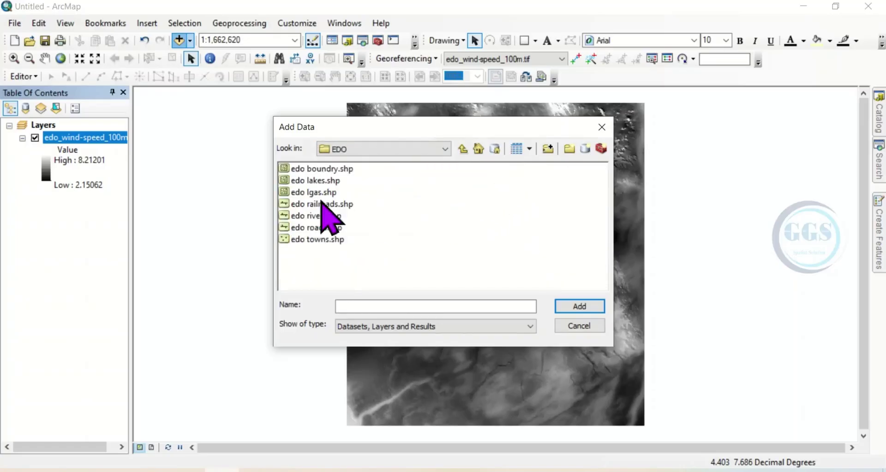
pyautogui.click(323, 169)
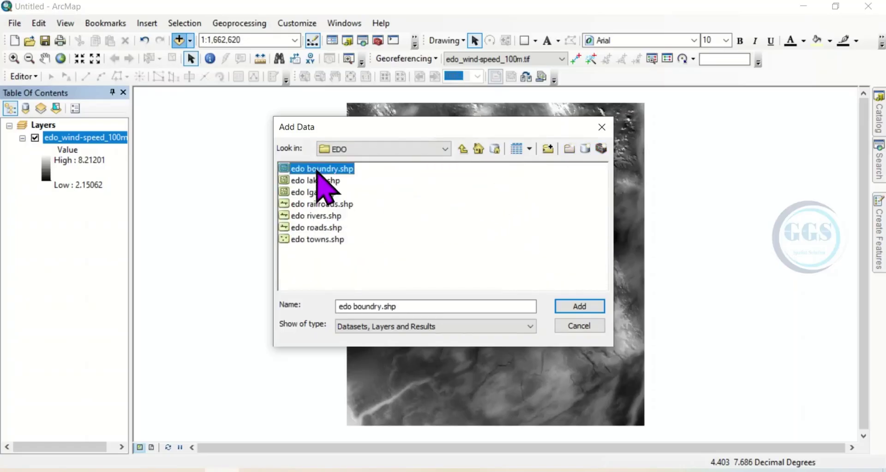
pyautogui.click(579, 307)
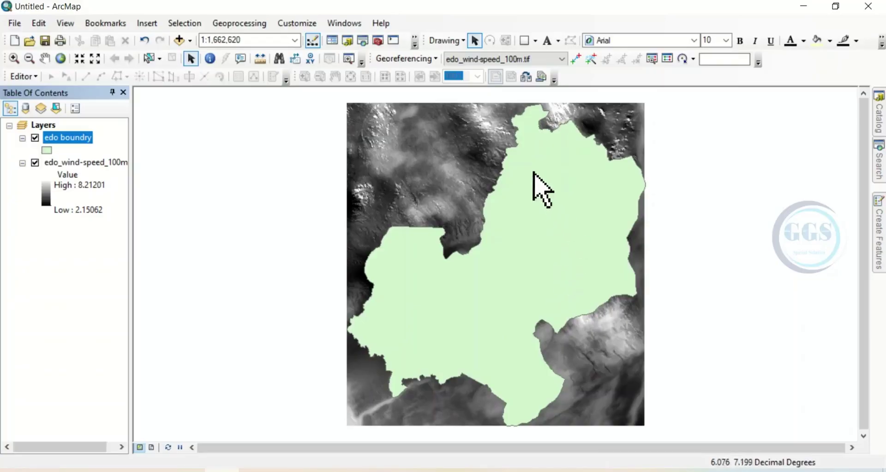
# Set up the Spatial Analyst tool Extract by Mask with edo_wind-speed_100m.tif as input raster and edo boundry as mask
pyautogui.click(378, 40)
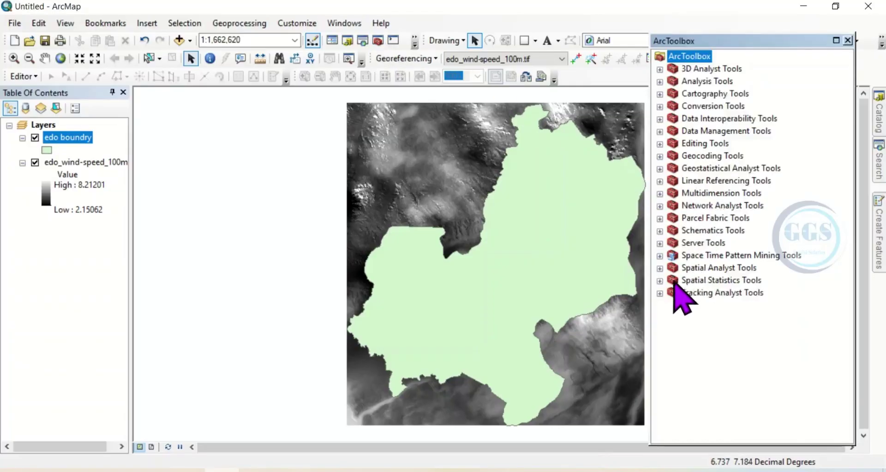
pyautogui.click(660, 268)
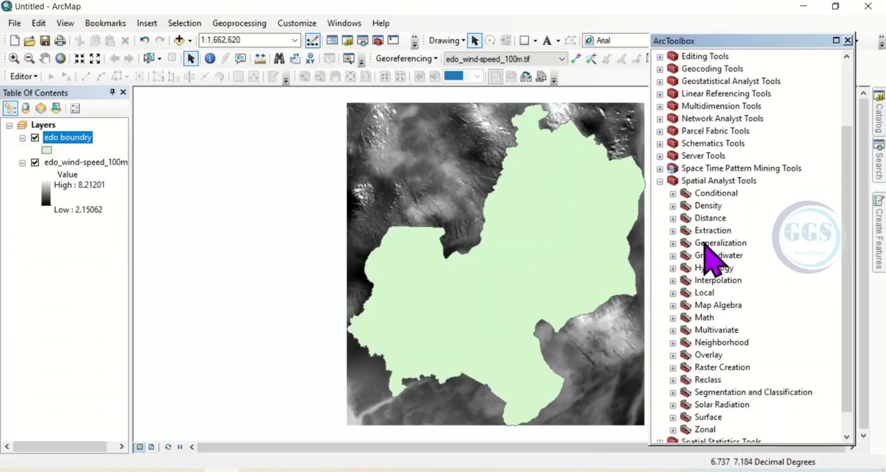
pyautogui.click(673, 231)
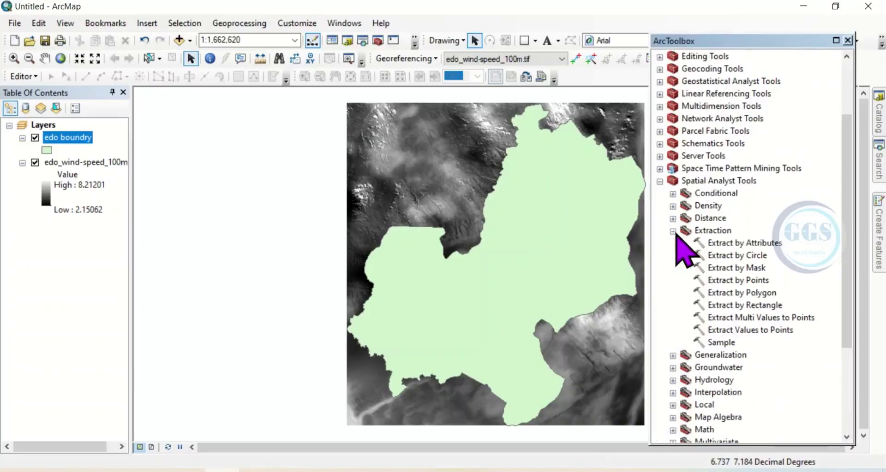
pyautogui.doubleClick(742, 268)
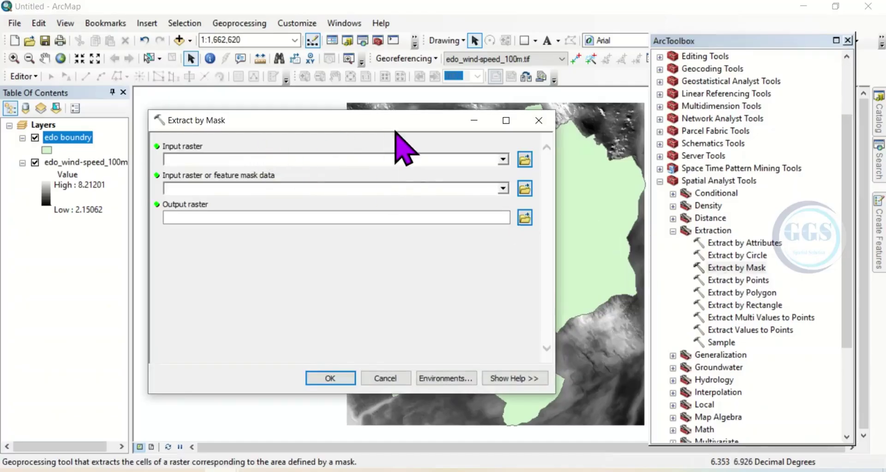
pyautogui.click(503, 159)
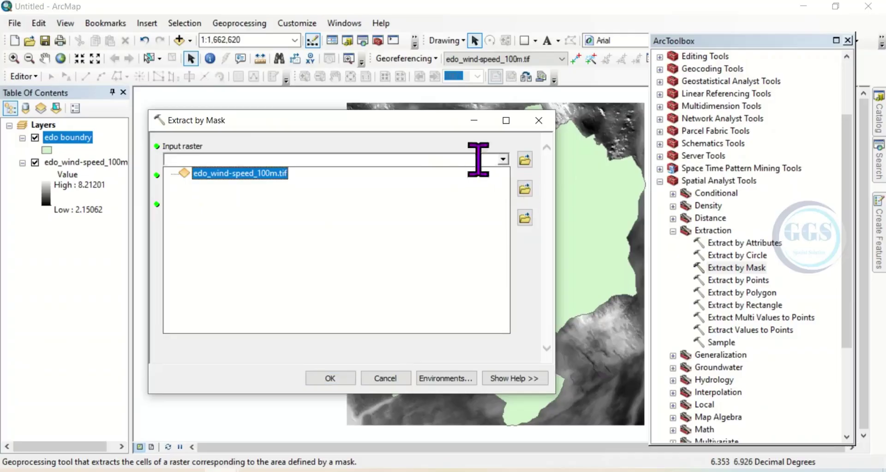
pyautogui.click(217, 175)
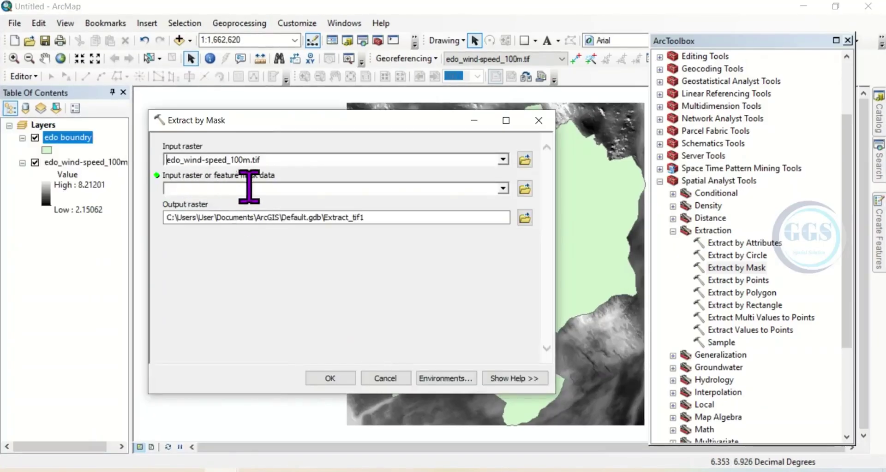
pyautogui.click(503, 188)
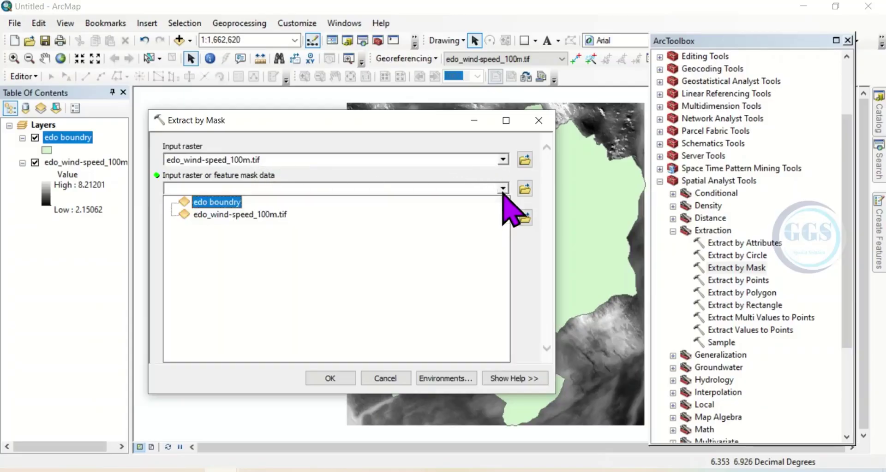
pyautogui.click(213, 203)
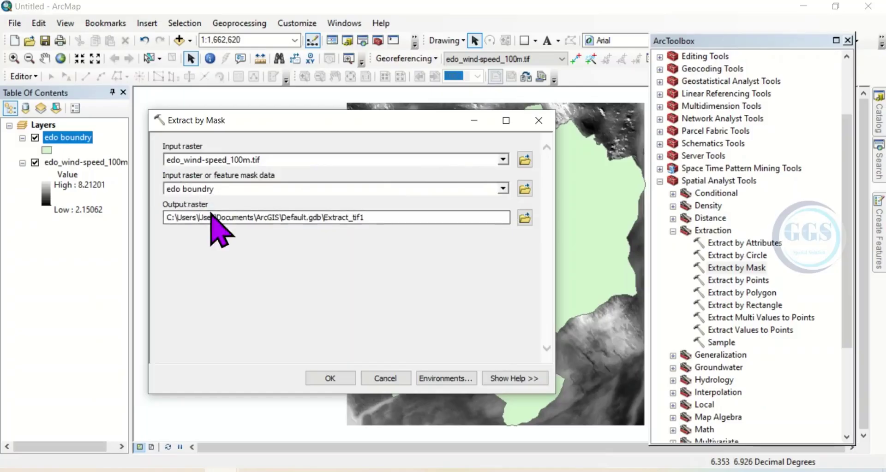
# Set the extraction's output raster to Windspeed.tif in Desktop\Tutorial\Download and run the tool
pyautogui.click(525, 217)
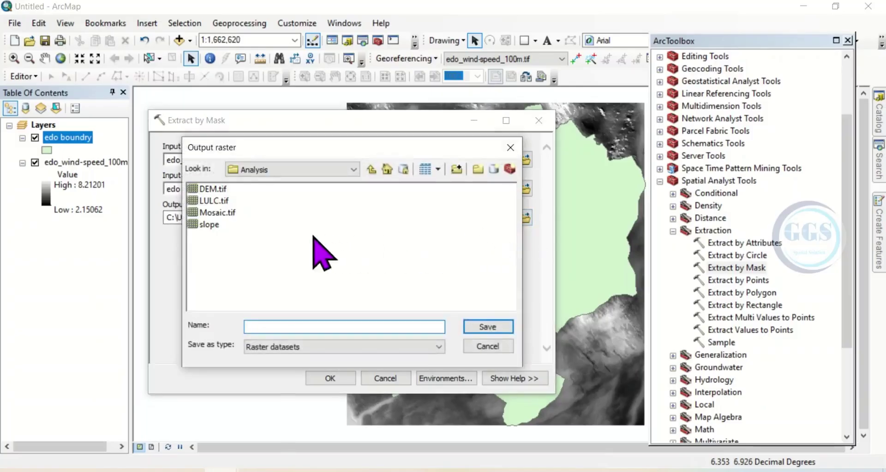
pyautogui.click(371, 170)
pyautogui.click(353, 169)
pyautogui.click(296, 250)
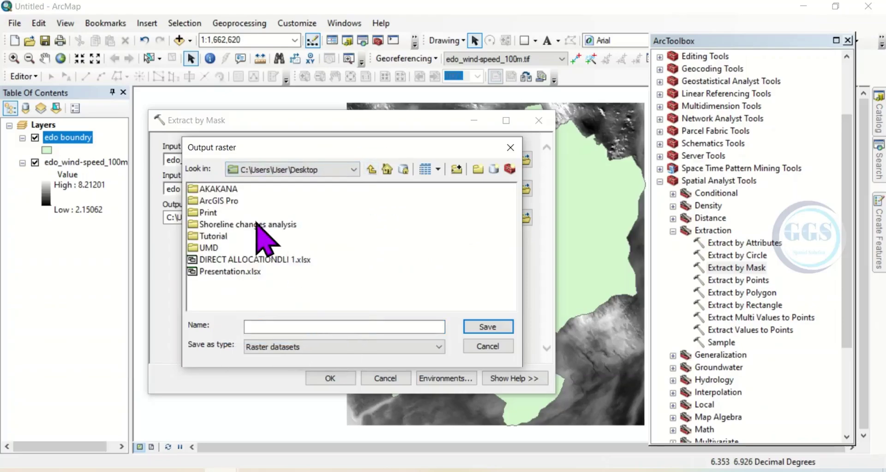
pyautogui.doubleClick(220, 236)
pyautogui.doubleClick(230, 213)
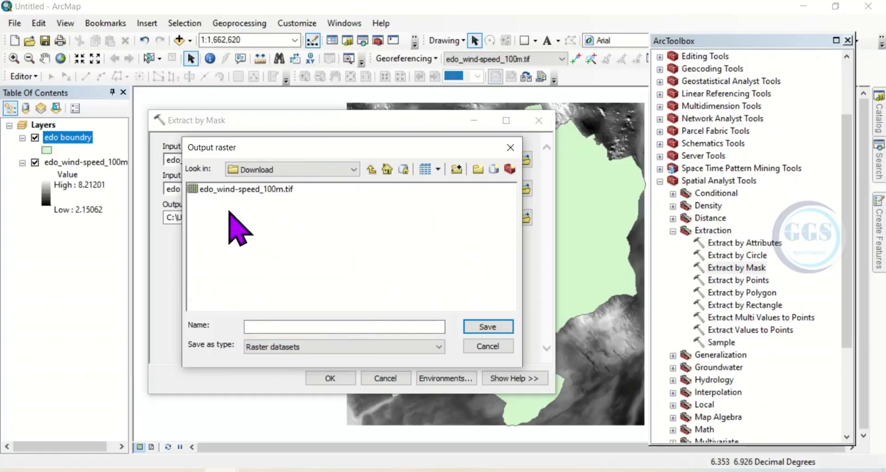
pyautogui.click(262, 325)
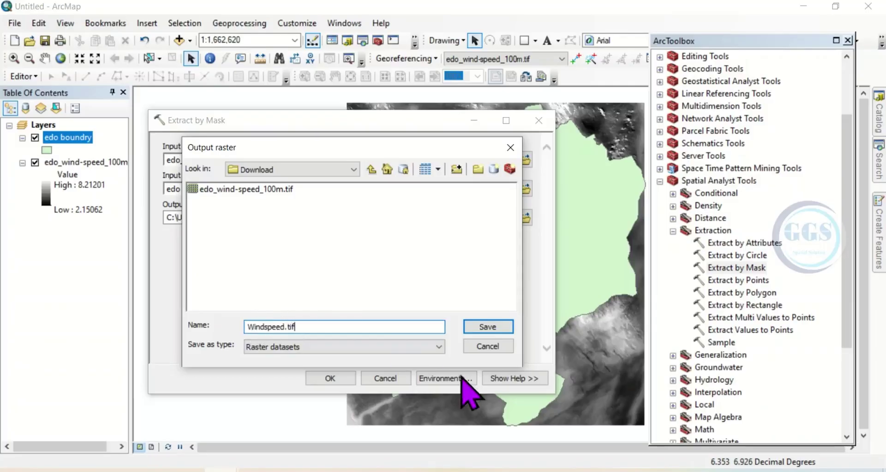
pyautogui.click(479, 326)
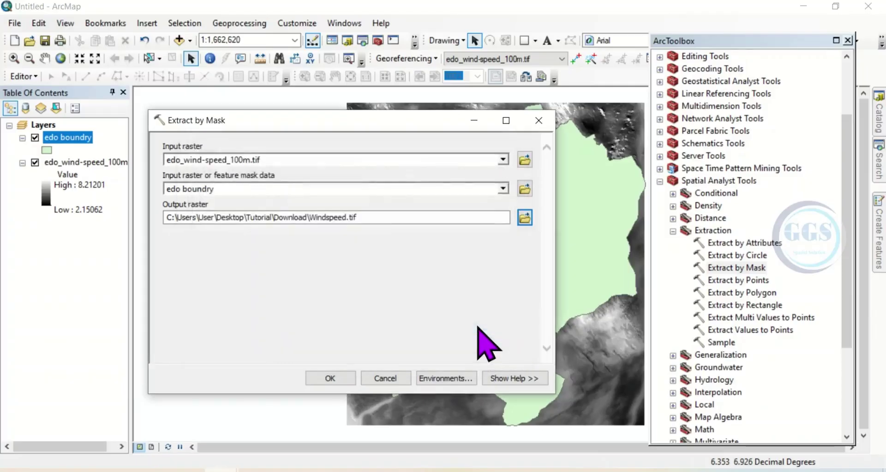
pyautogui.click(331, 378)
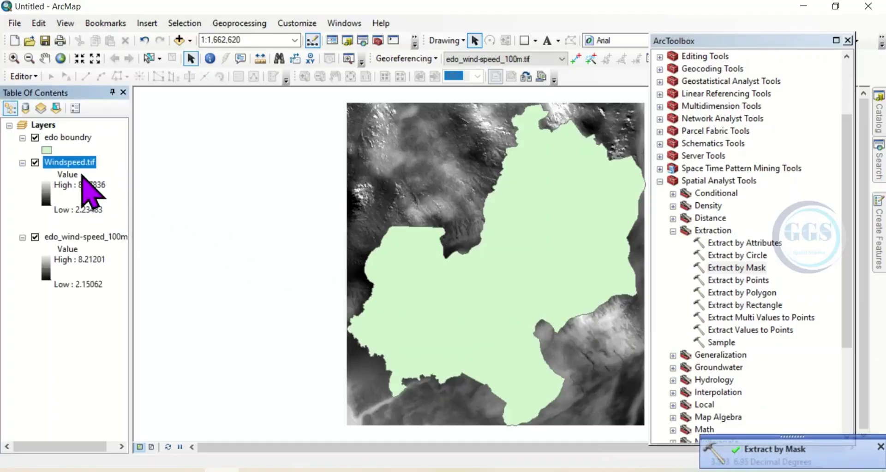
# Close ArcToolbox and hide the edo boundry and edo_wind-speed_100m.tif layers so only the clipped raster is drawn
pyautogui.click(848, 40)
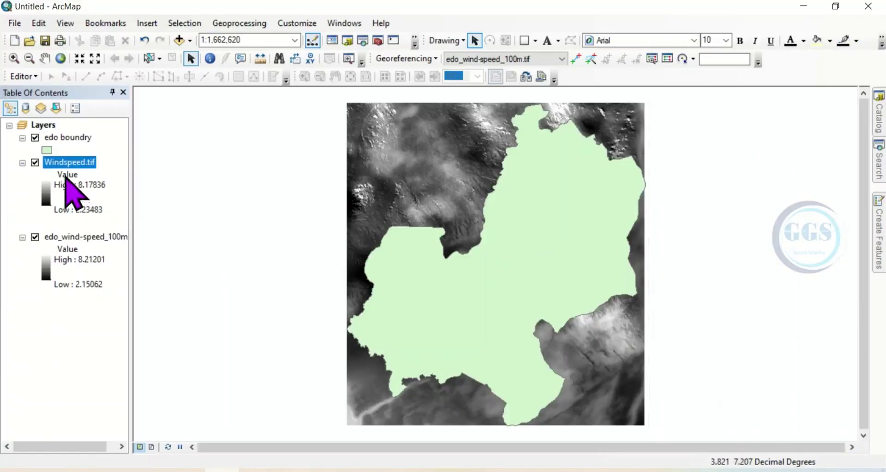
pyautogui.click(35, 138)
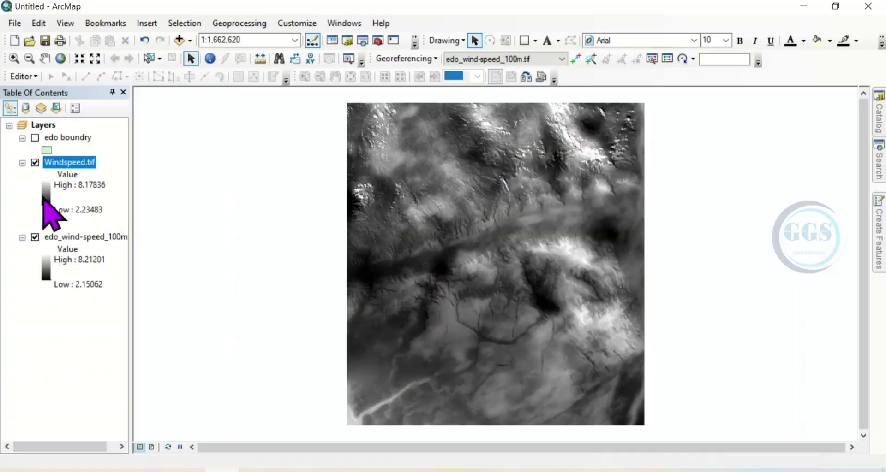
pyautogui.click(35, 237)
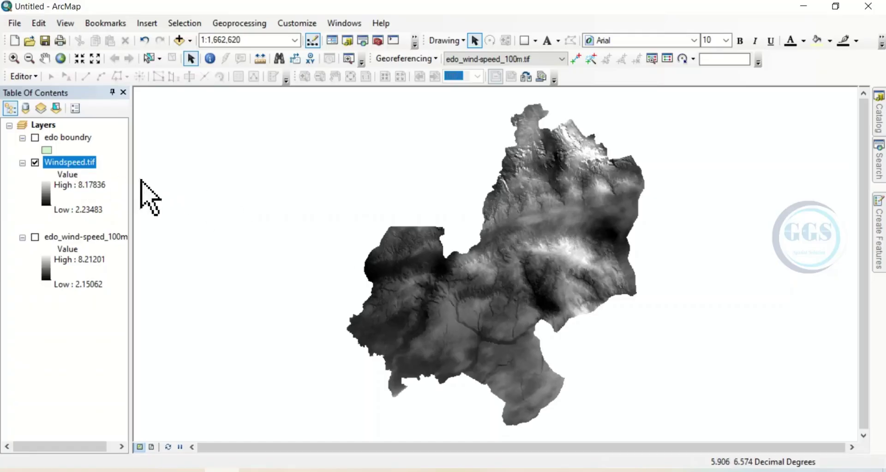
# Symbolize the Windspeed.tif layer as Classified with 5 classes and a yellow-red-magenta-blue color ramp
pyautogui.rightClick(77, 166)
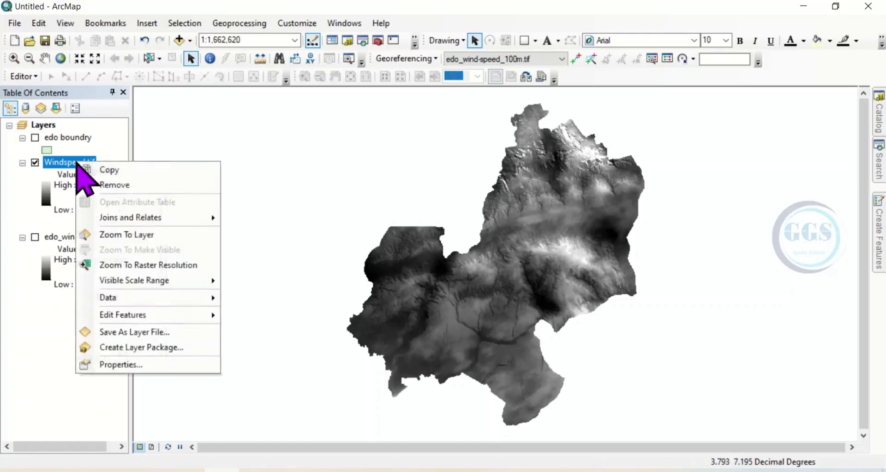
pyautogui.click(129, 364)
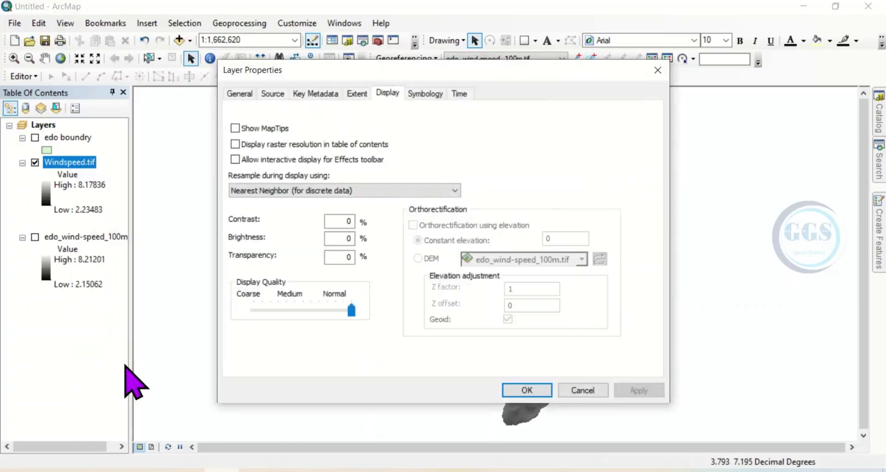
pyautogui.click(421, 95)
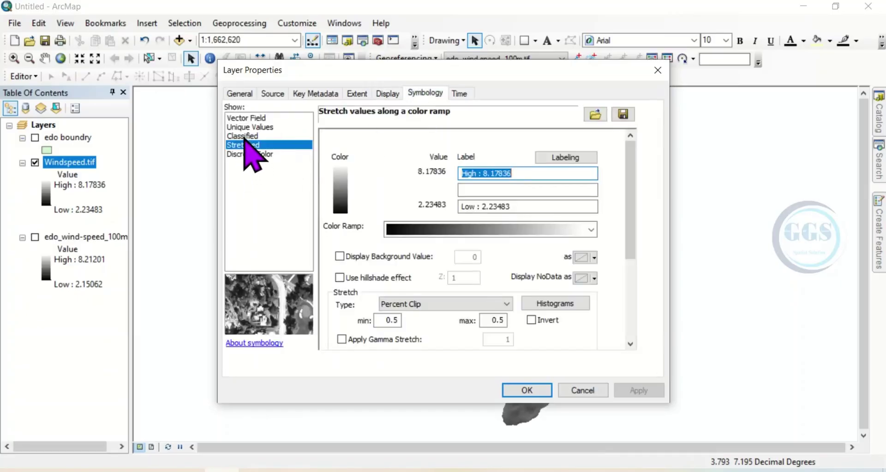
pyautogui.click(244, 137)
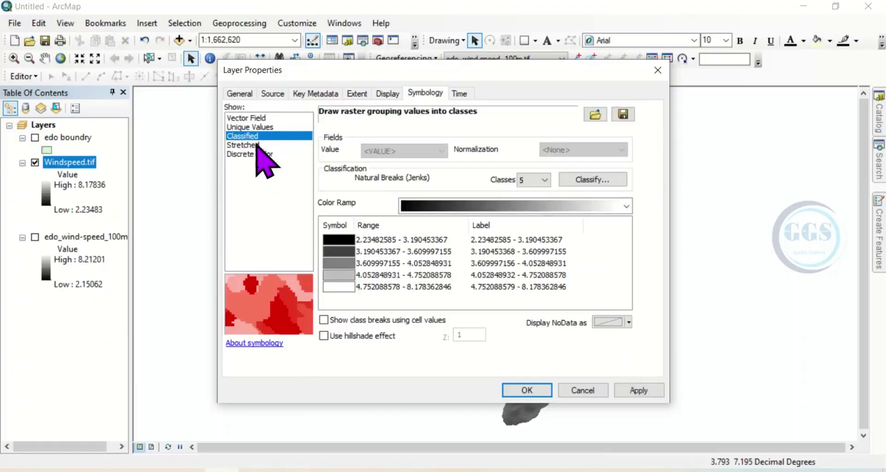
pyautogui.click(544, 181)
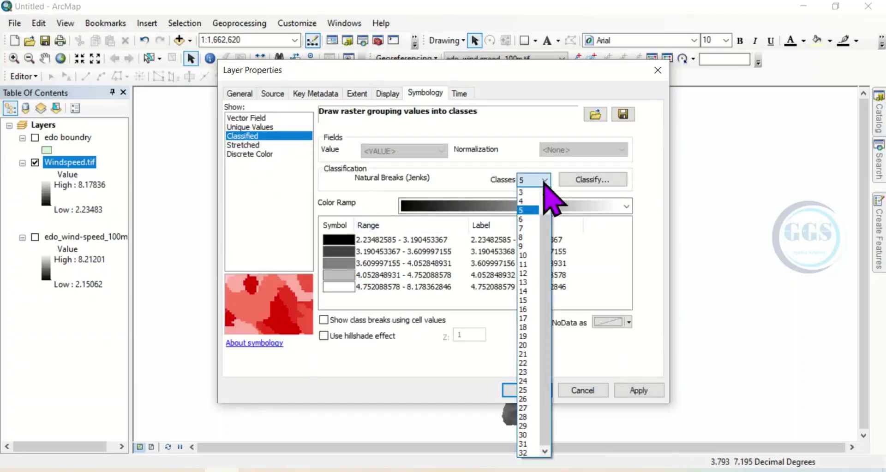
pyautogui.click(521, 210)
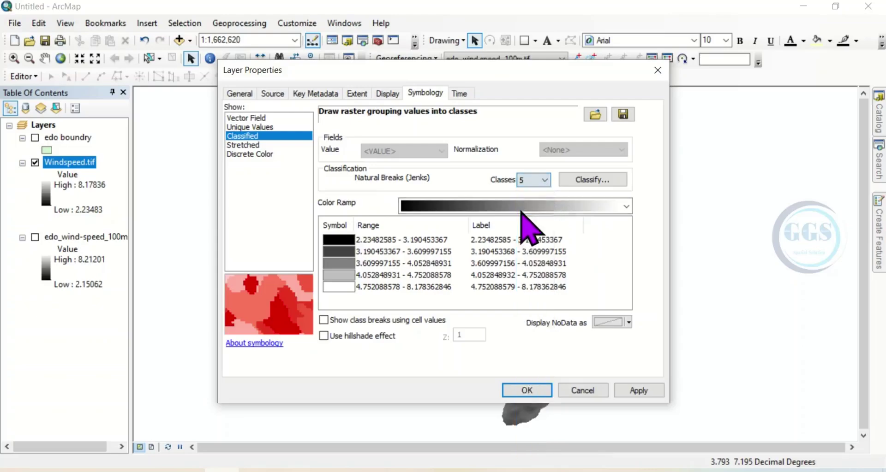
pyautogui.click(627, 207)
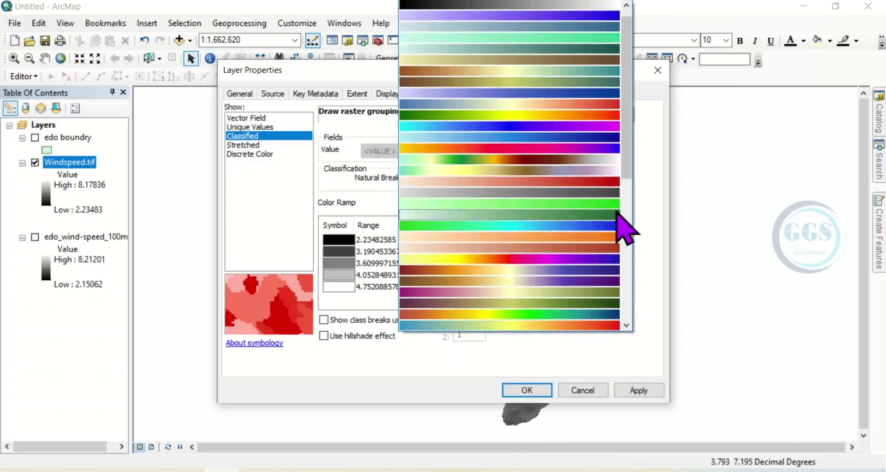
pyautogui.click(531, 149)
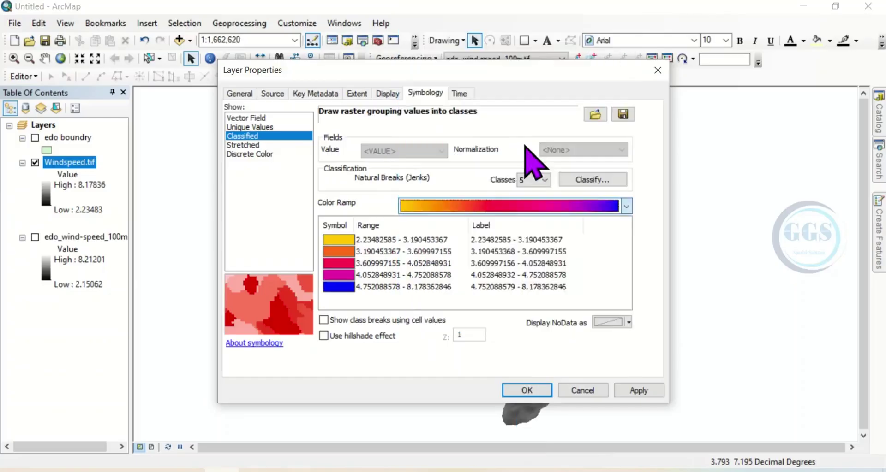
# Format the class labels as numeric values with 2 decimal places and apply the symbology to the Windspeed.tif layer
pyautogui.rightClick(501, 244)
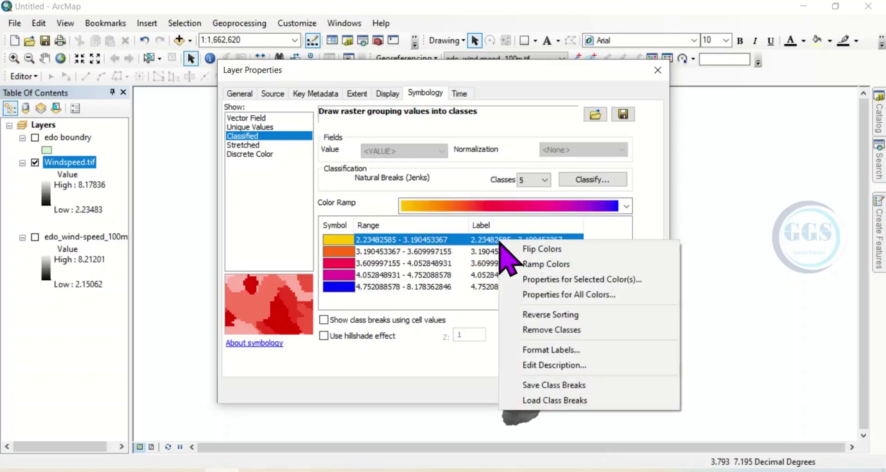
pyautogui.click(539, 352)
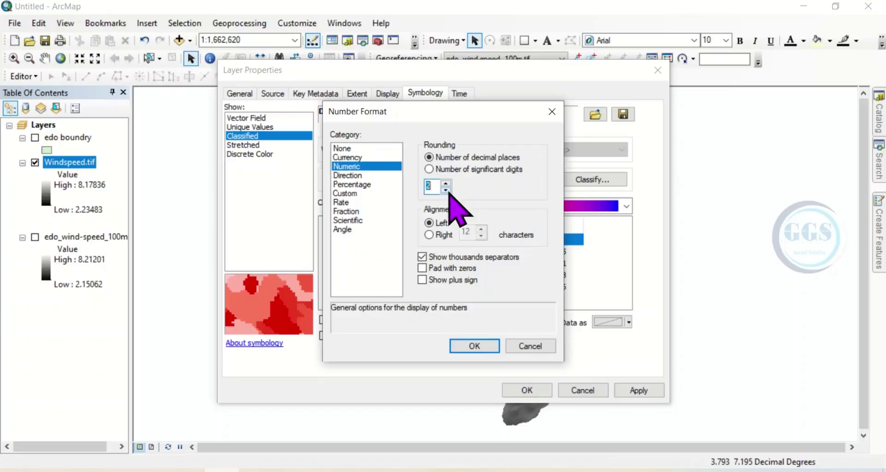
pyautogui.click(475, 346)
pyautogui.click(642, 393)
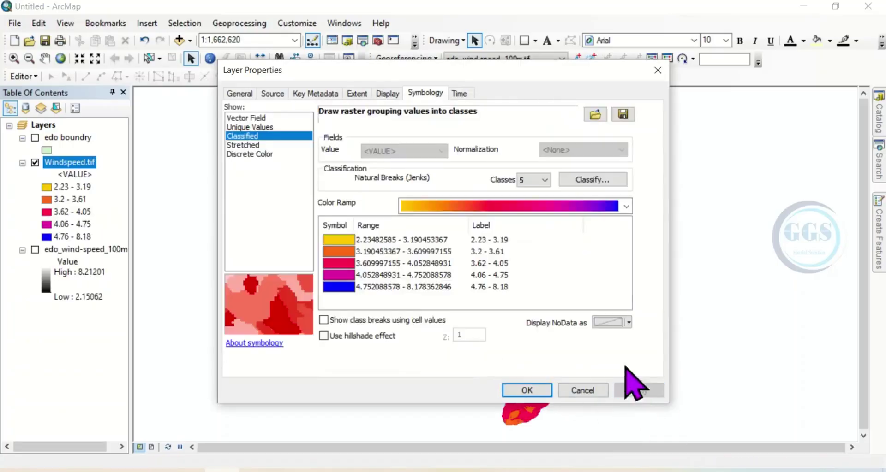
pyautogui.moveTo(530, 80)
pyautogui.mouseDown()
pyautogui.moveTo(286, 93)
pyautogui.moveTo(244, 110)
pyautogui.moveTo(265, 121)
pyautogui.moveTo(537, 90)
pyautogui.mouseUp()
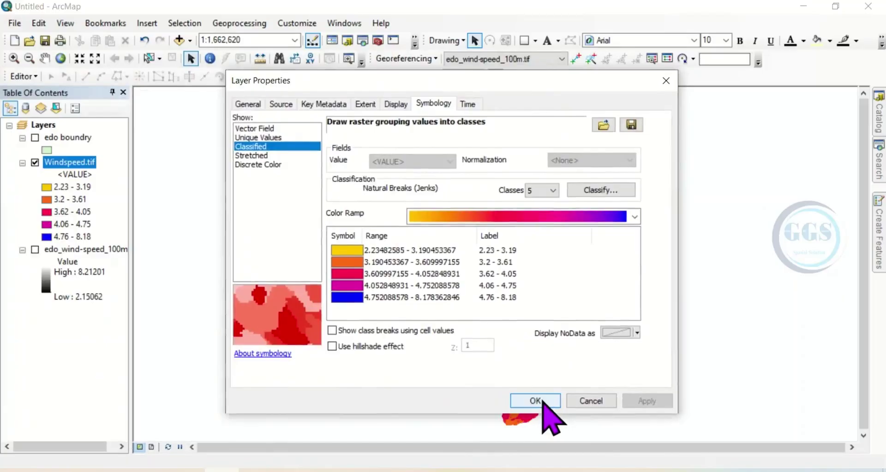
# Close the layer properties, switch to layout view and set the page orientation to Landscape
pyautogui.click(536, 401)
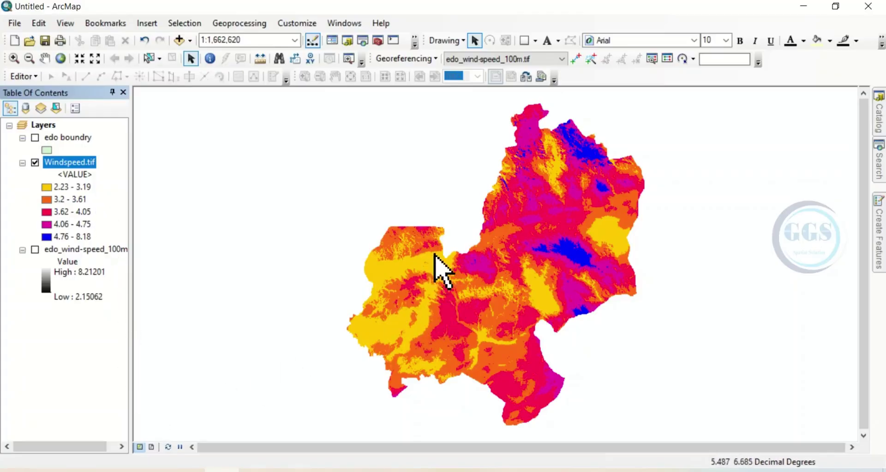
pyautogui.click(151, 449)
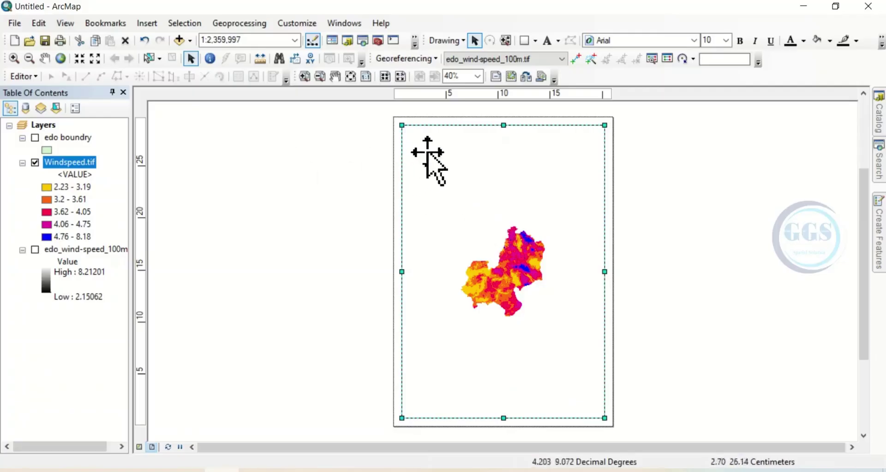
pyautogui.click(15, 23)
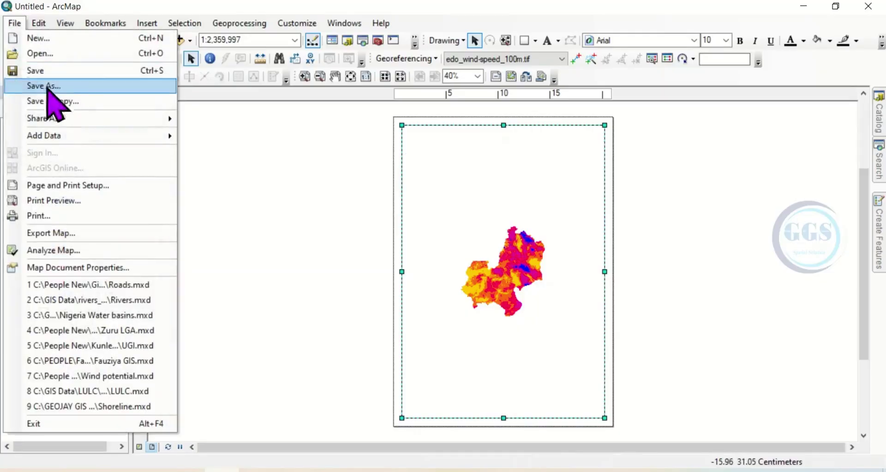
pyautogui.click(60, 185)
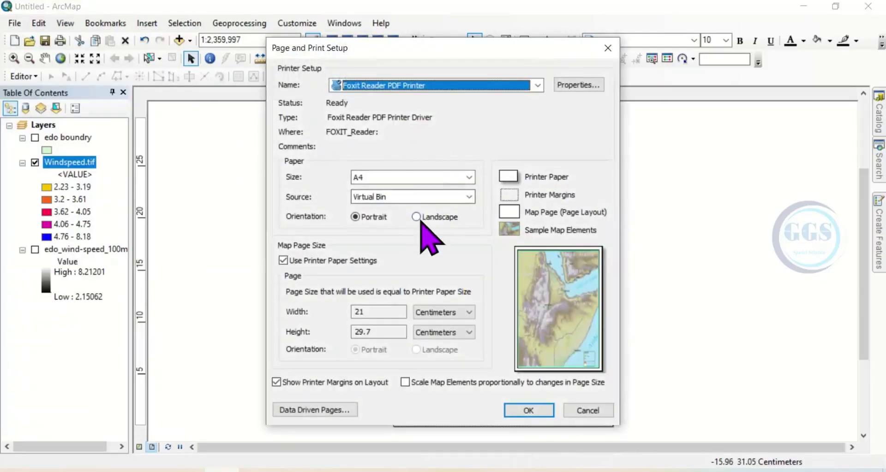
pyautogui.click(416, 217)
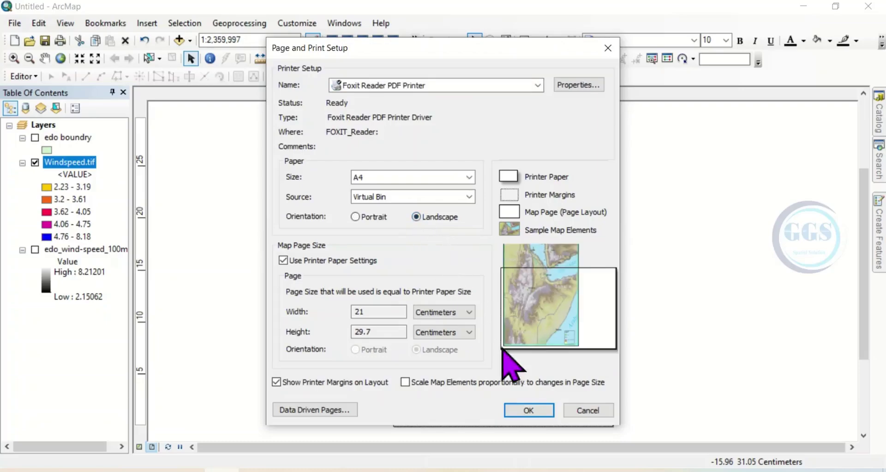
pyautogui.click(528, 410)
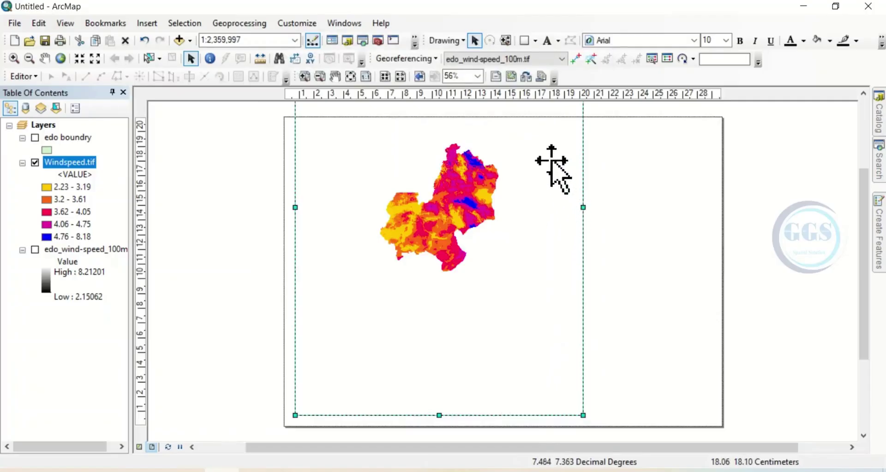
# Apply the Landscape.mxd template to the map layout
pyautogui.click(527, 77)
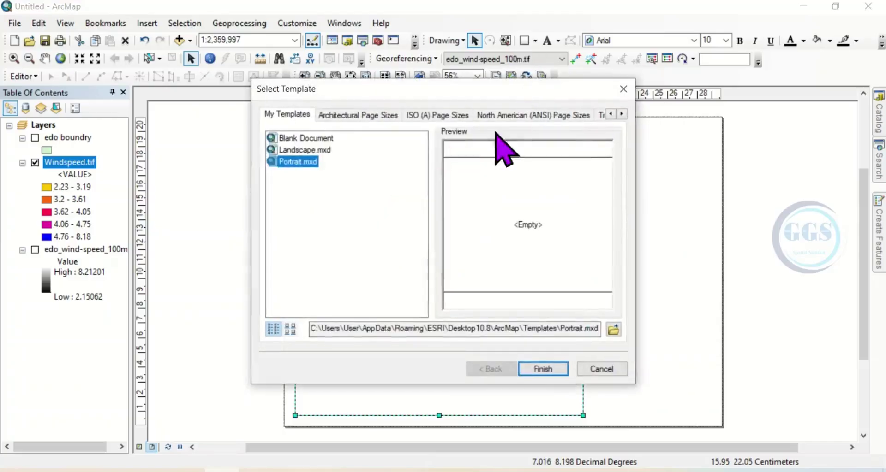
pyautogui.click(302, 151)
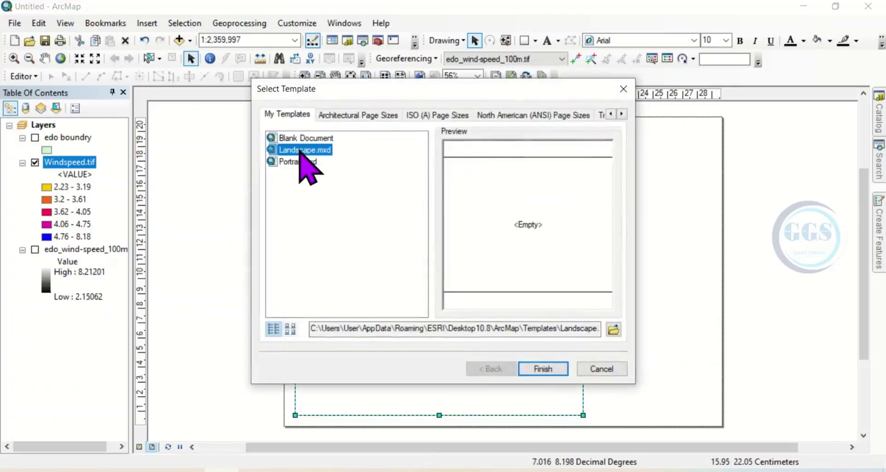
pyautogui.click(535, 369)
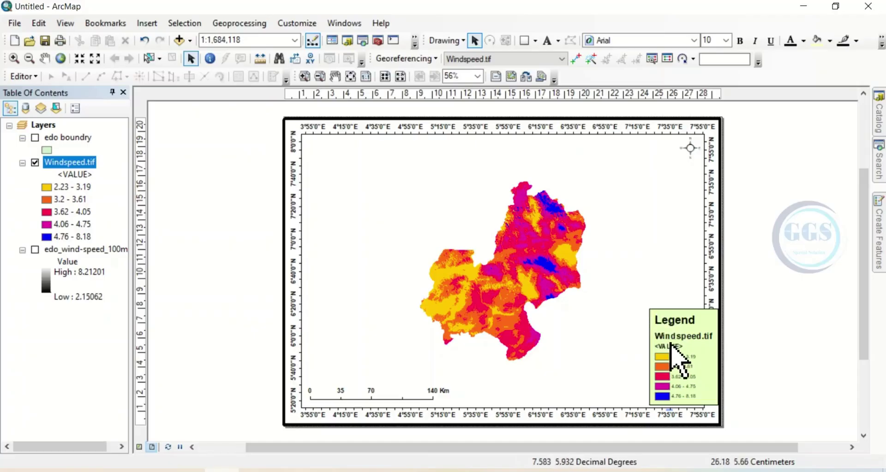
# Move the legend up and inward so it sits fully inside the map frame's lower-right corner
pyautogui.click(674, 352)
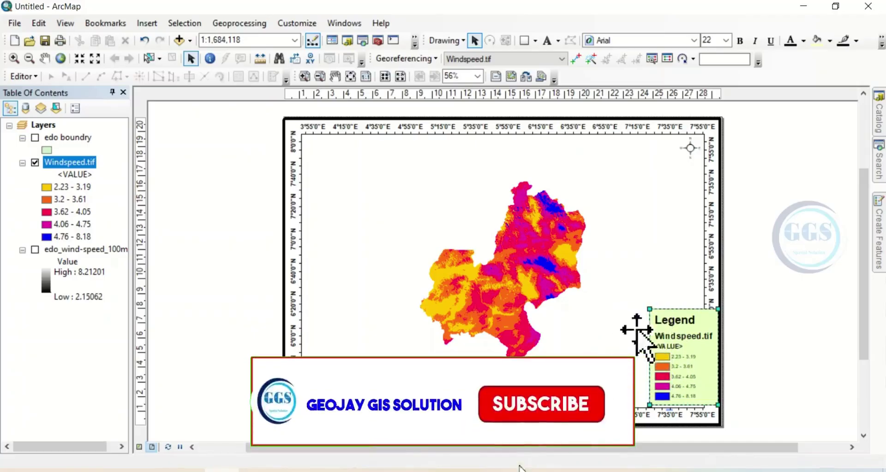
pyautogui.moveTo(713, 302); pyautogui.dragTo(667, 290)
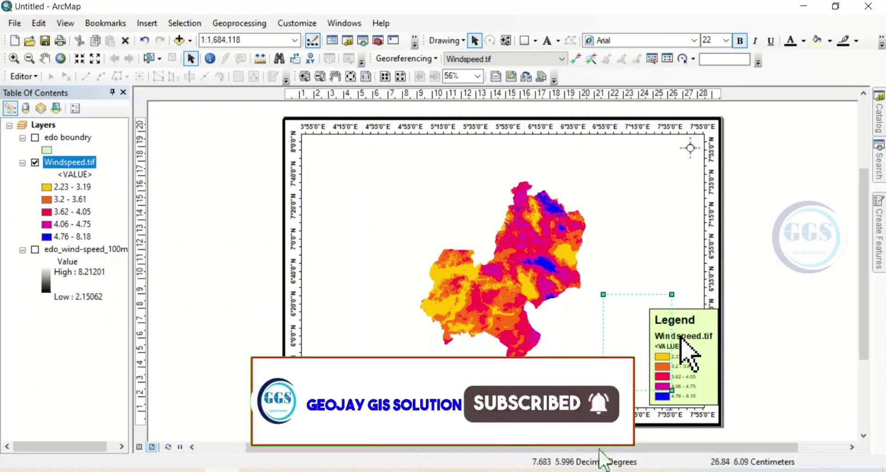
pyautogui.click(704, 266)
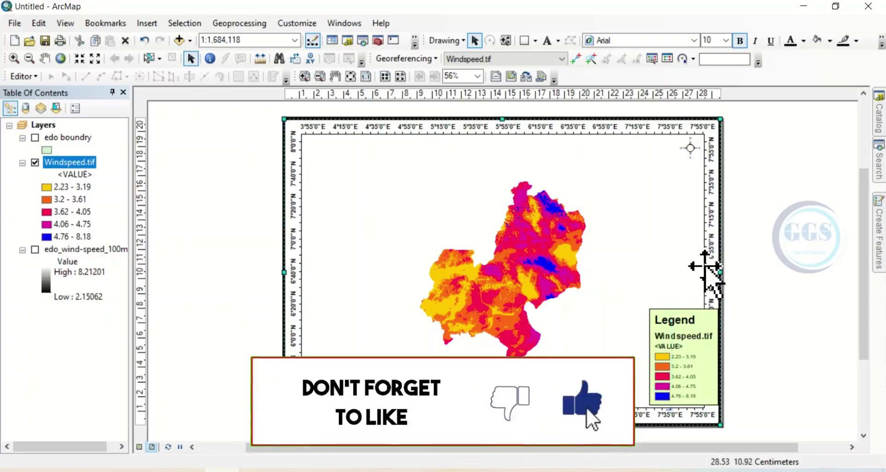
# Set the data frame graticule's X and Y axis intervals to 1 degree 0 minutes and apply the grid change
pyautogui.rightClick(704, 265)
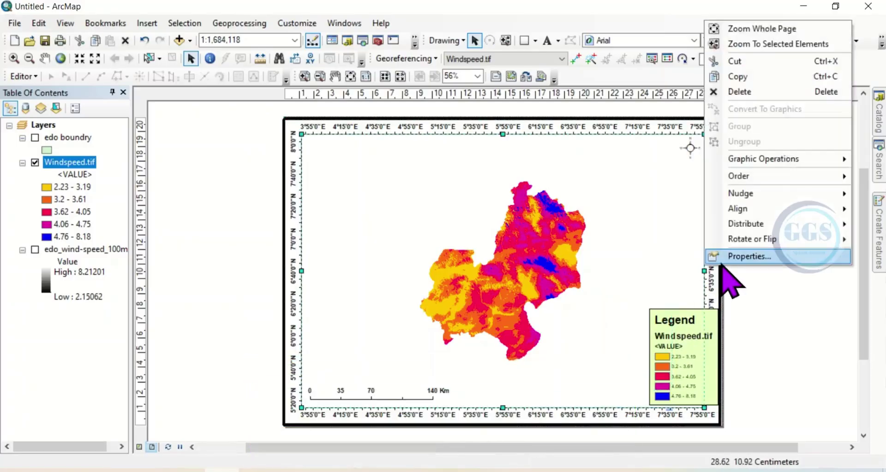
pyautogui.click(744, 257)
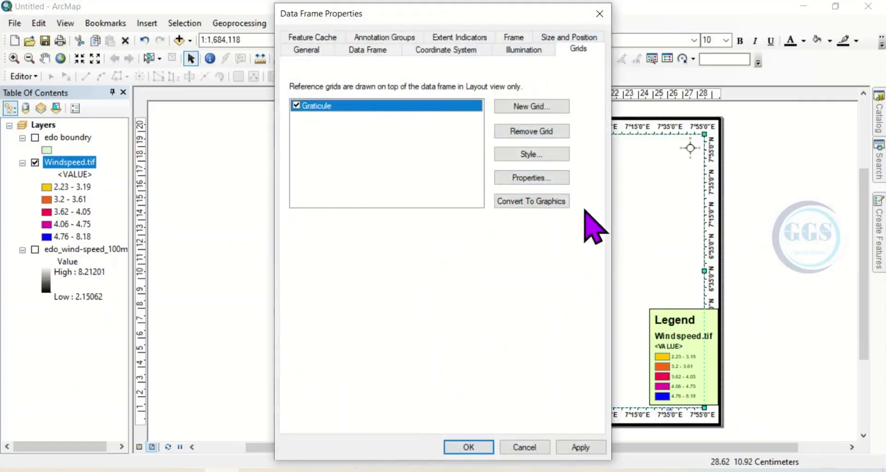
pyautogui.click(531, 178)
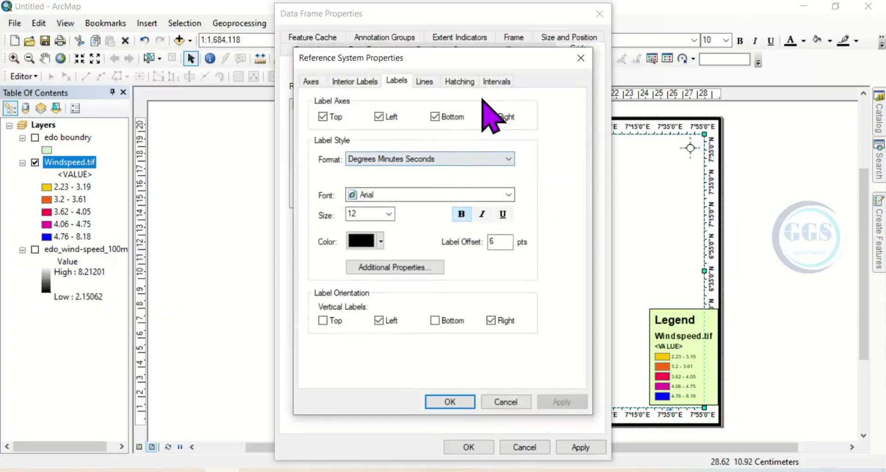
pyautogui.click(497, 82)
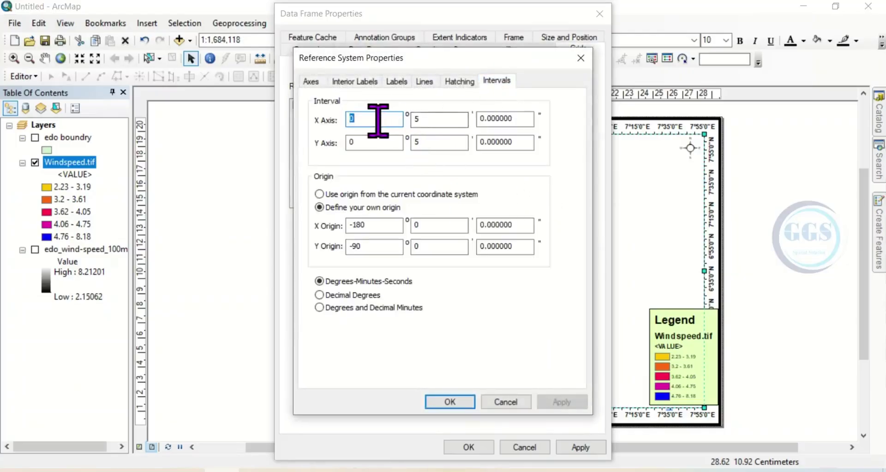
pyautogui.write('1')
pyautogui.doubleClick(351, 141)
pyautogui.write('1')
pyautogui.doubleClick(426, 119)
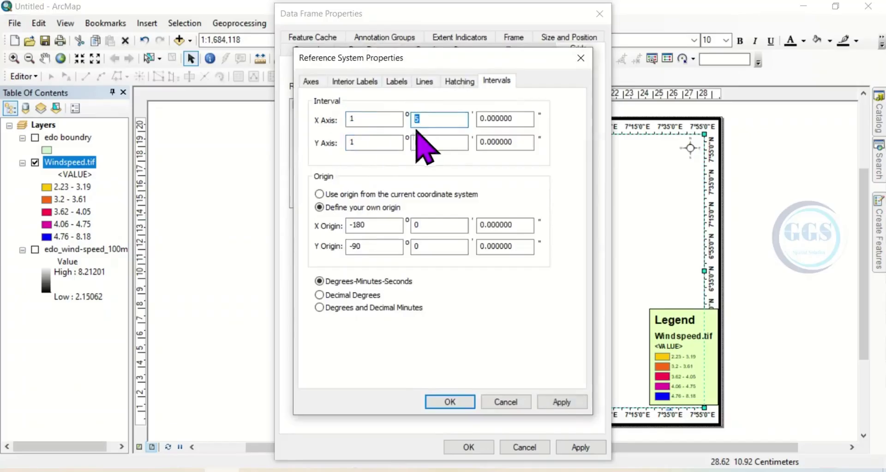
pyautogui.doubleClick(426, 143)
pyautogui.write('0')
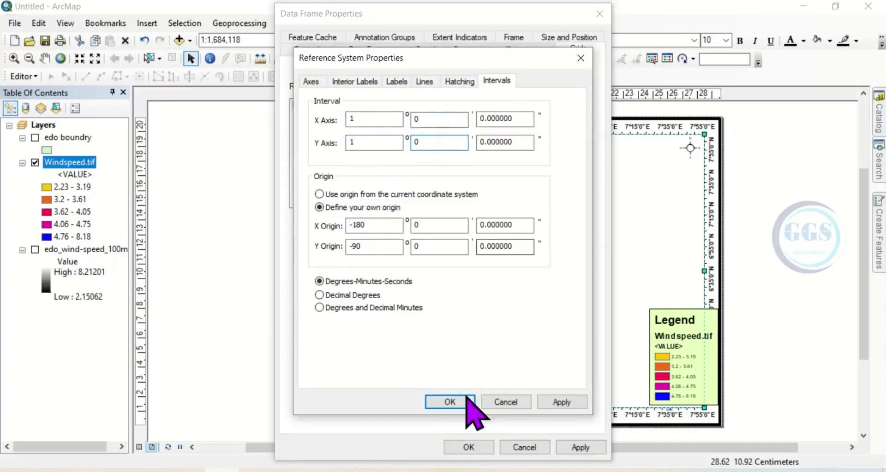
pyautogui.click(450, 402)
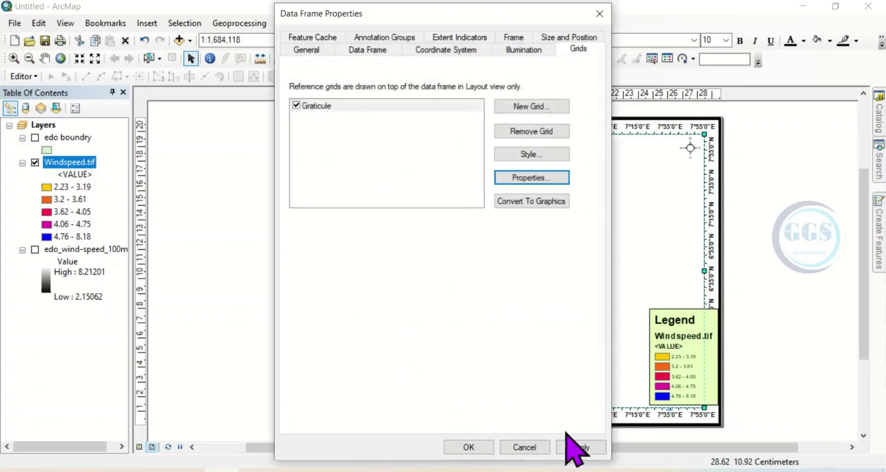
pyautogui.click(469, 447)
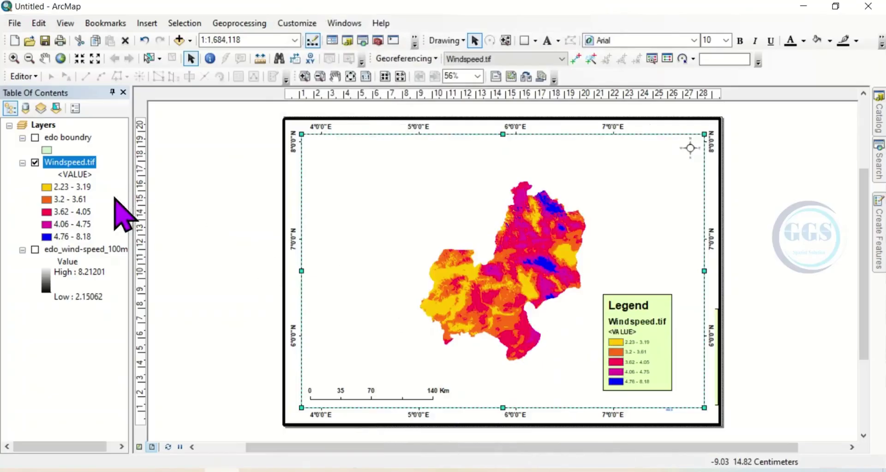
# Fit the map frame to the extent of the Windspeed.tif layer and shift the map away from the legend
pyautogui.rightClick(70, 162)
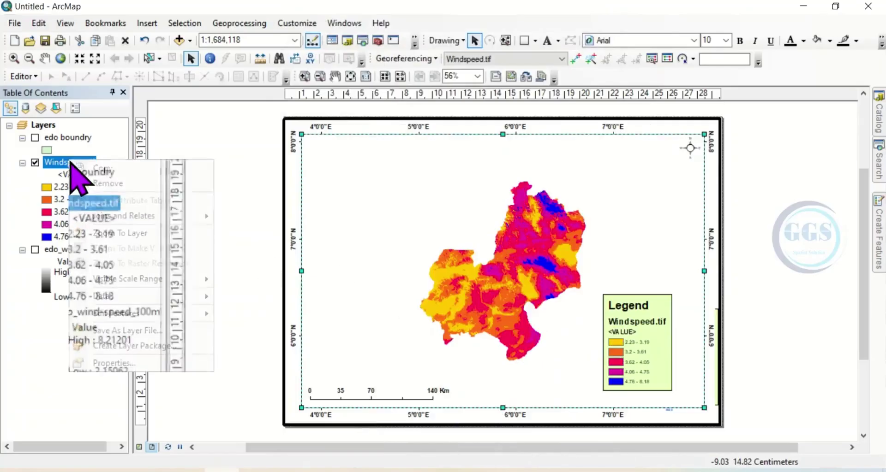
pyautogui.click(123, 233)
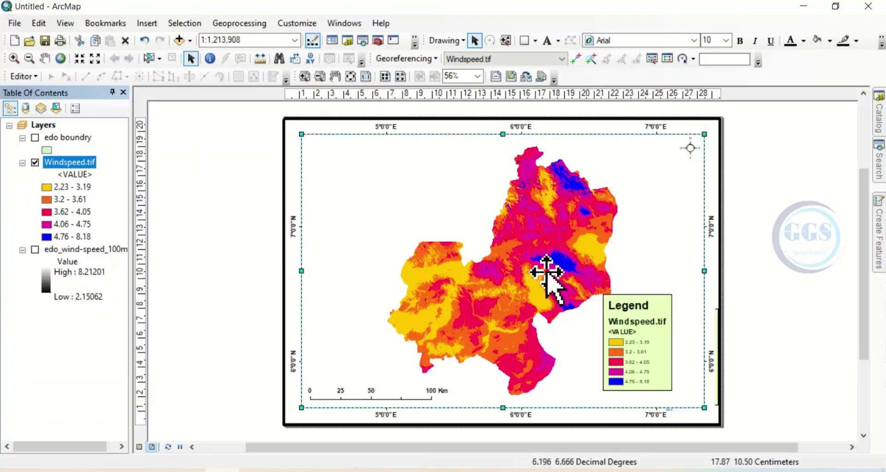
pyautogui.click(44, 58)
pyautogui.moveTo(526, 251); pyautogui.dragTo(481, 242)
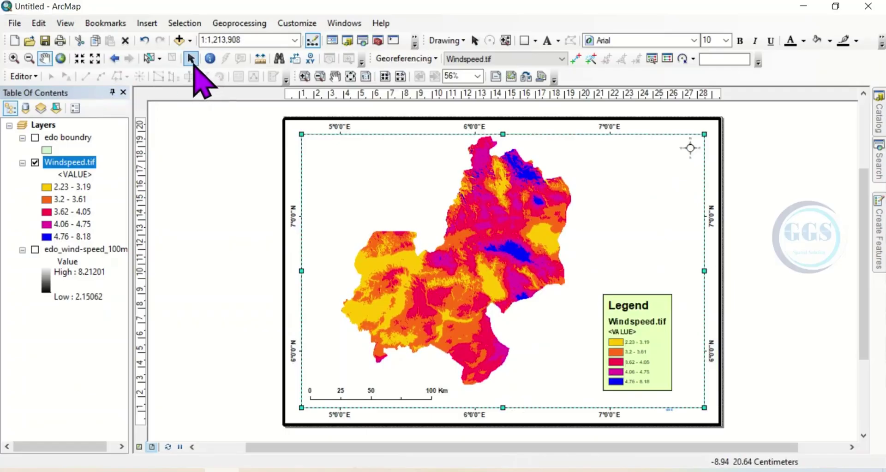
pyautogui.click(191, 59)
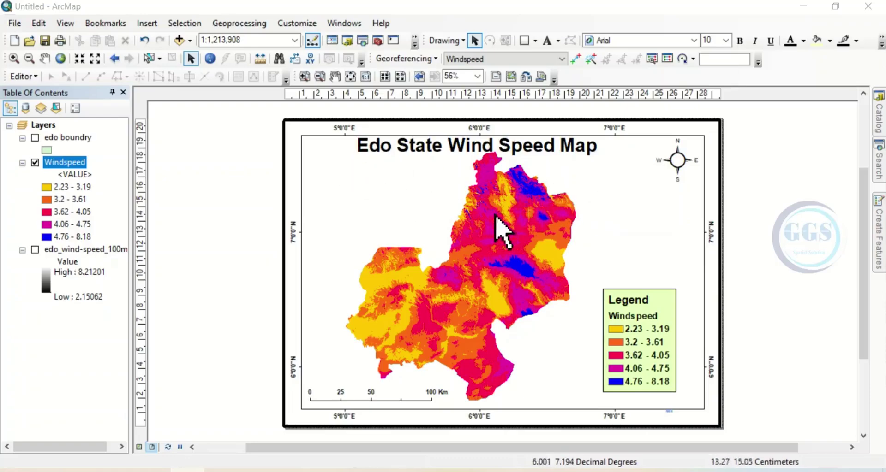
# Export the map layout to the Download folder as a JPEG named Windspeed.jpg
pyautogui.click(15, 23)
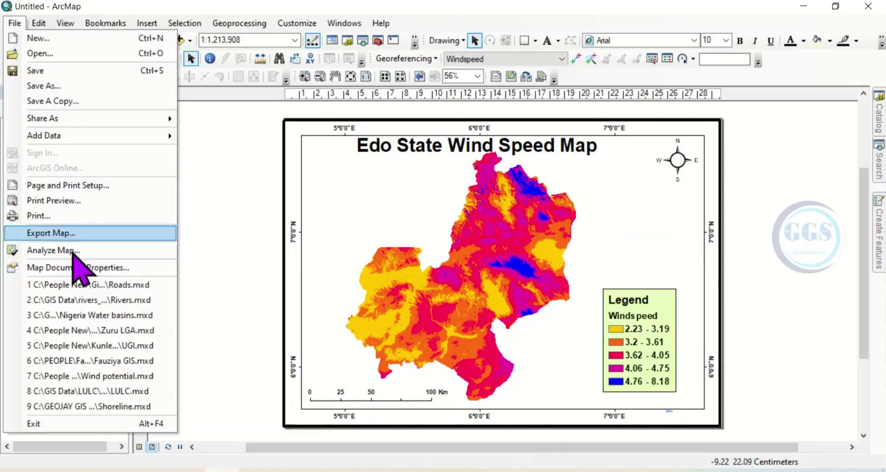
pyautogui.click(59, 232)
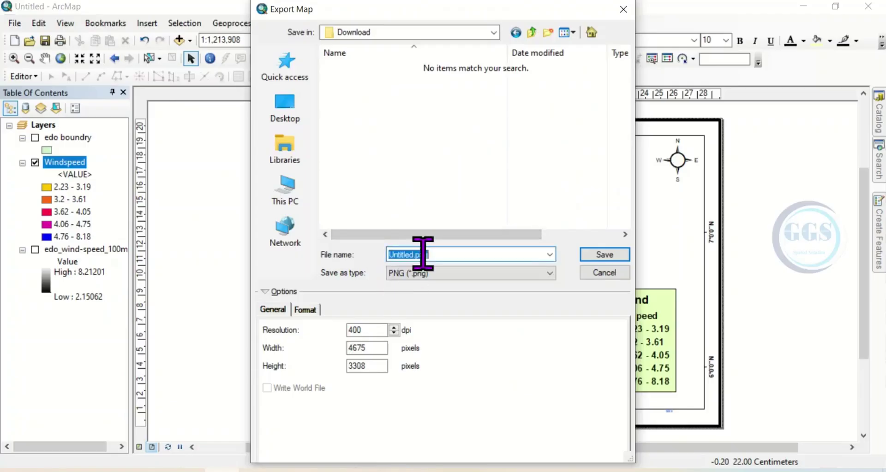
pyautogui.write('Wind')
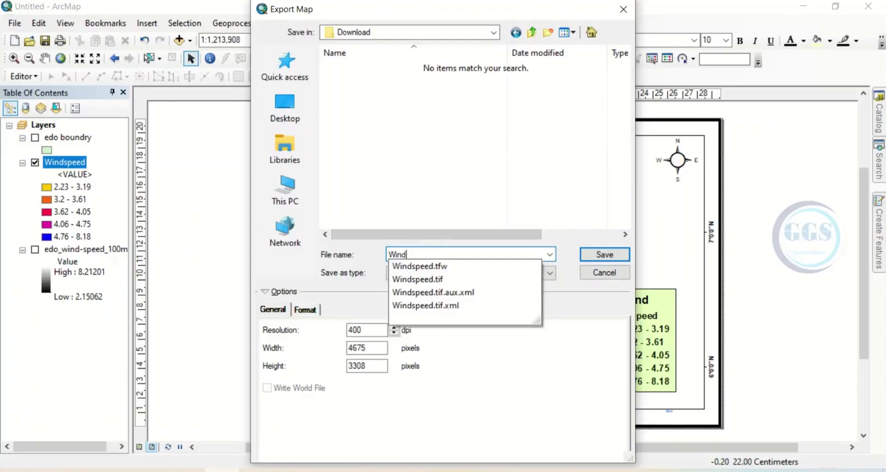
pyautogui.write('speed.png')
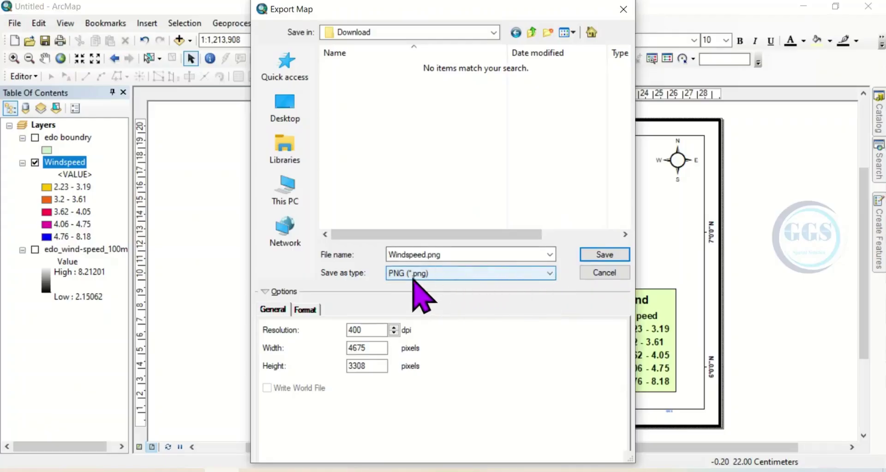
pyautogui.click(548, 275)
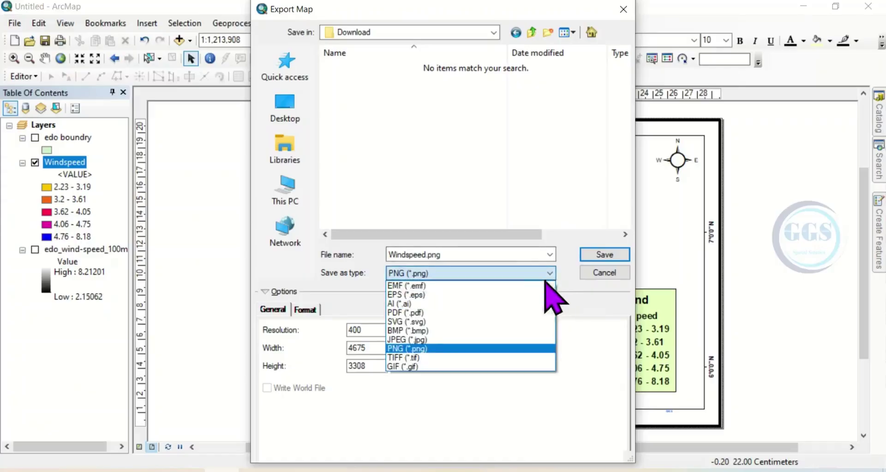
pyautogui.click(405, 340)
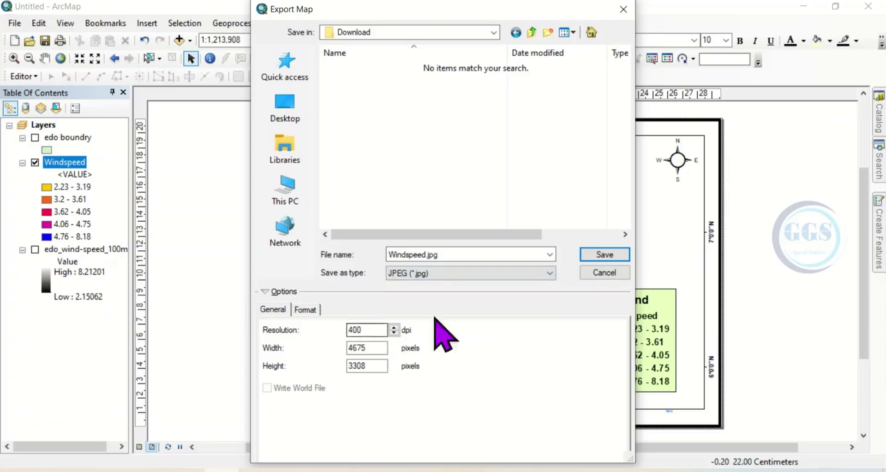
pyautogui.click(604, 255)
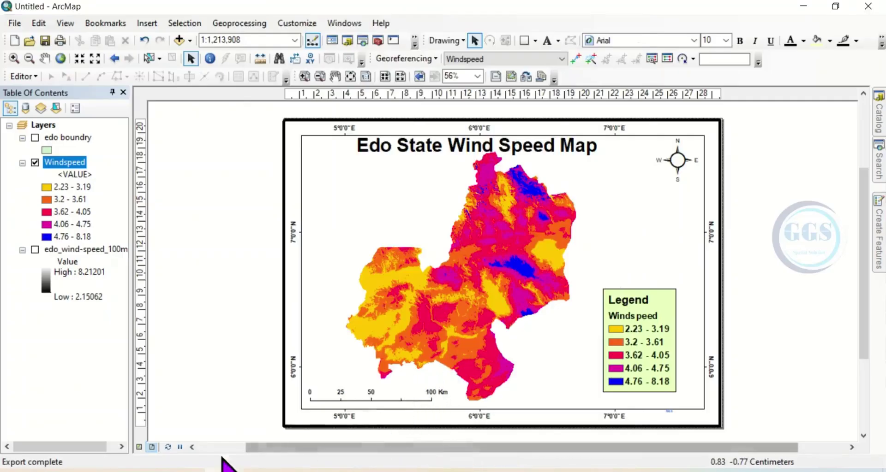
# Open the exported Windspeed.jpg from the Download folder in a maximized image viewer to check it, and return to ArcMap
pyautogui.click(152, 416)
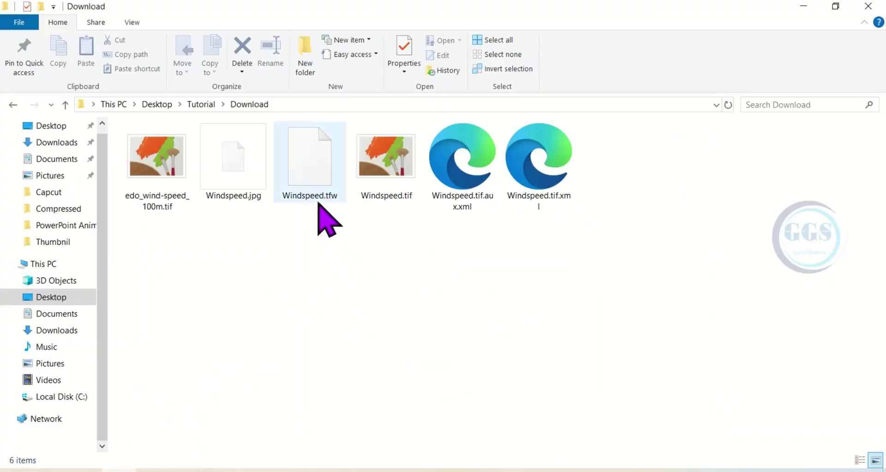
pyautogui.click(244, 174)
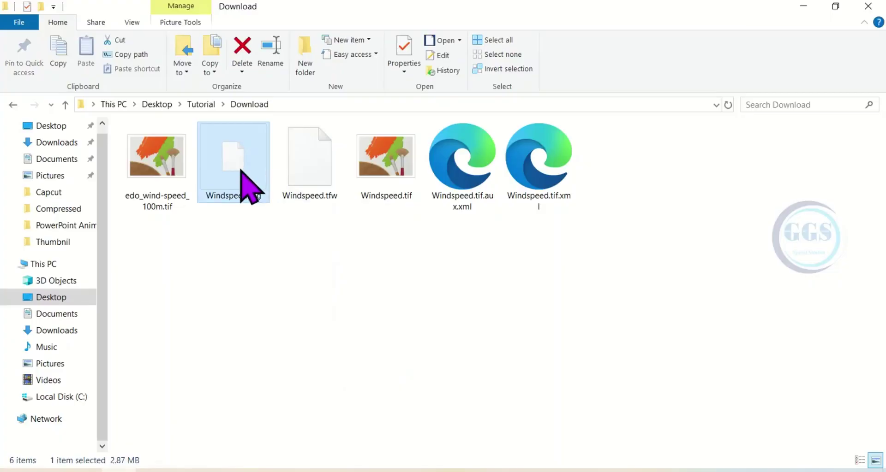
pyautogui.doubleClick(242, 172)
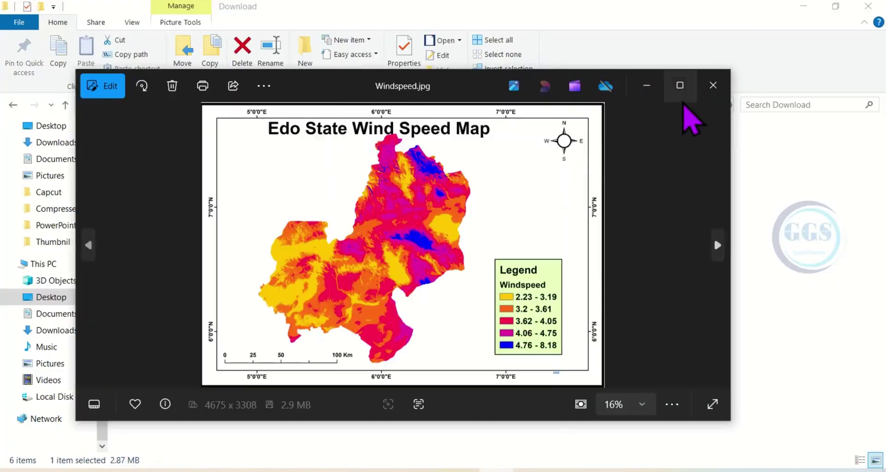
pyautogui.click(680, 87)
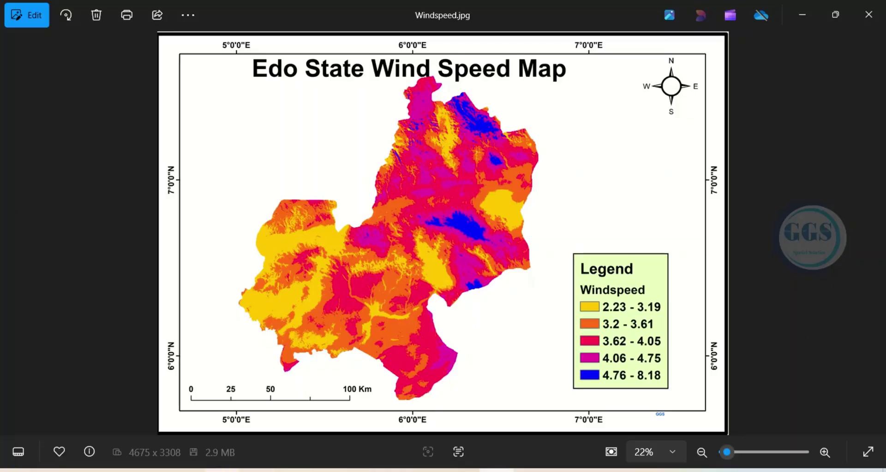
pyautogui.hotkey('alt', 'Tab')
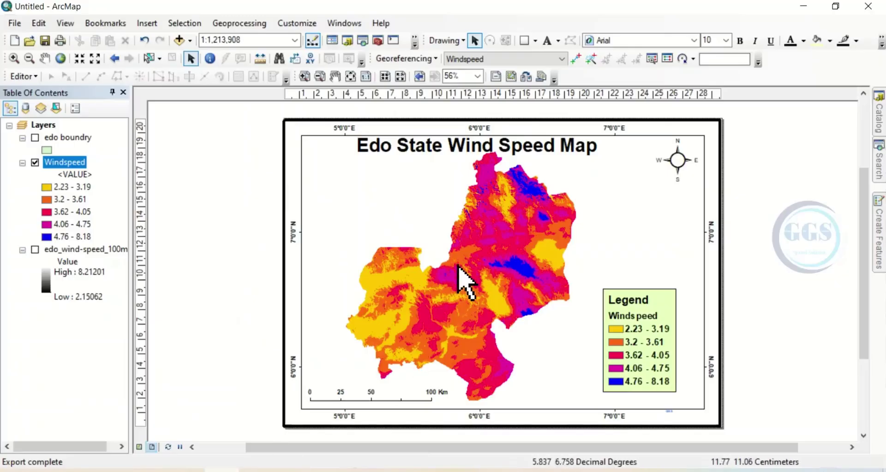